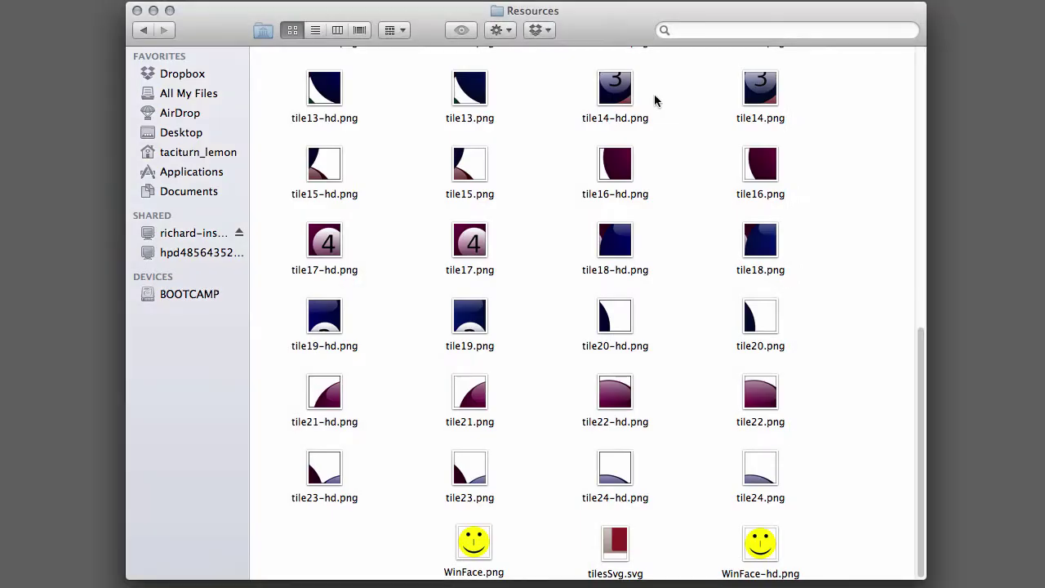
Step: Inspect board-hd.png and board.png side by side in the Resources folder
scroll(846, 243, up, 10)
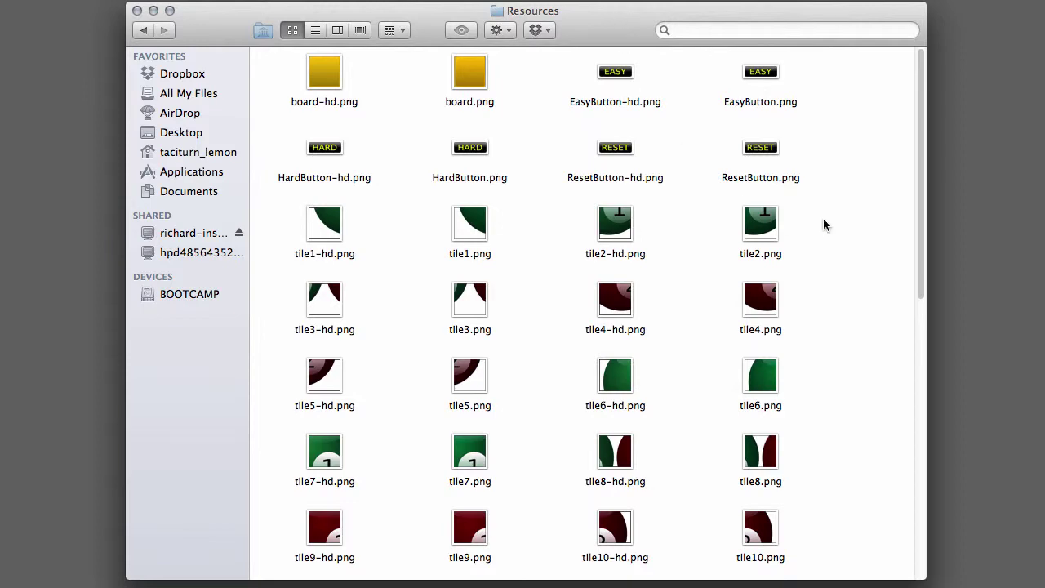
drag(919, 132, 914, 82)
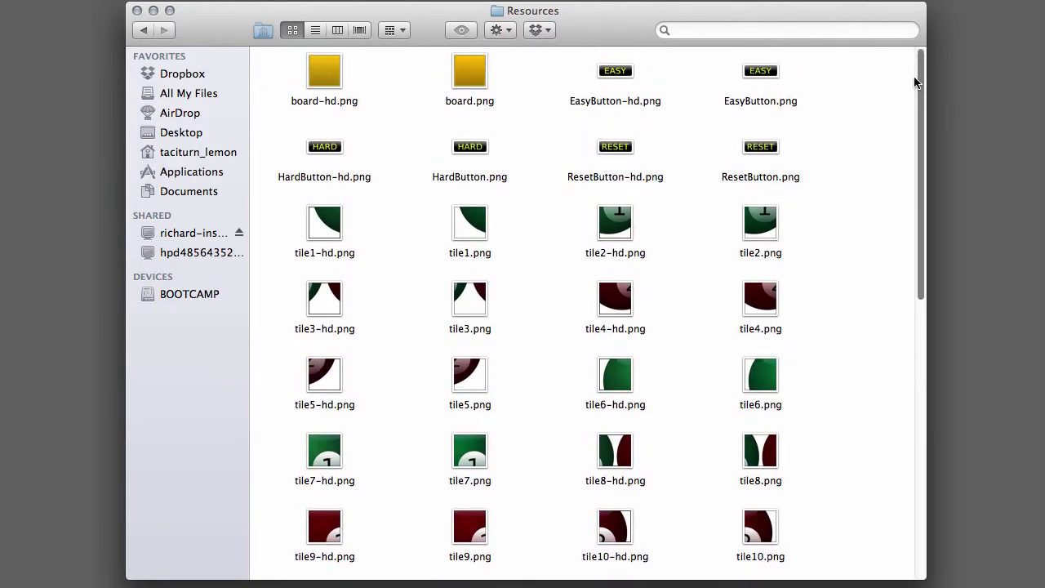
click(319, 90)
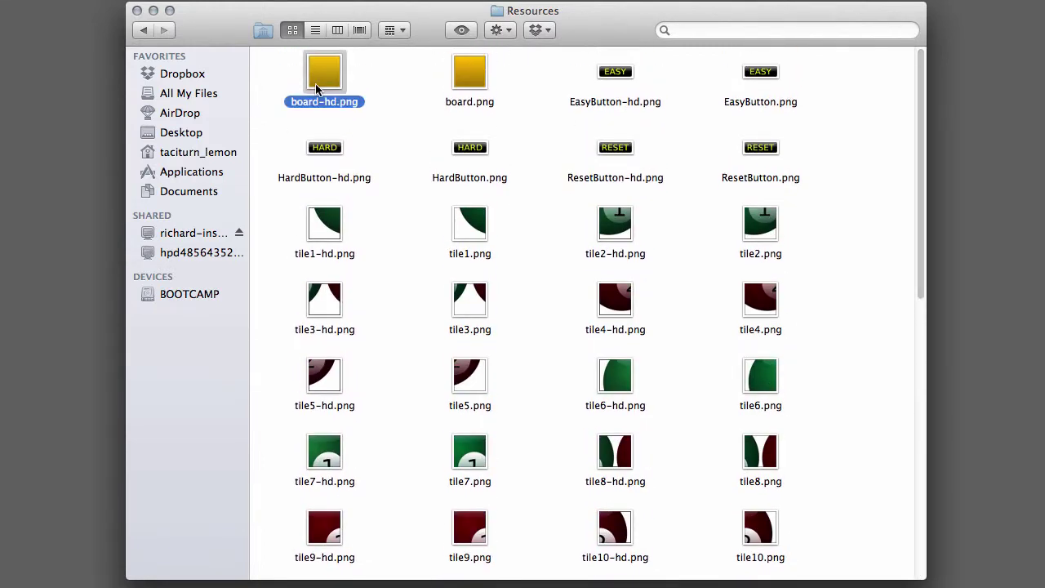
click(459, 78)
click(591, 91)
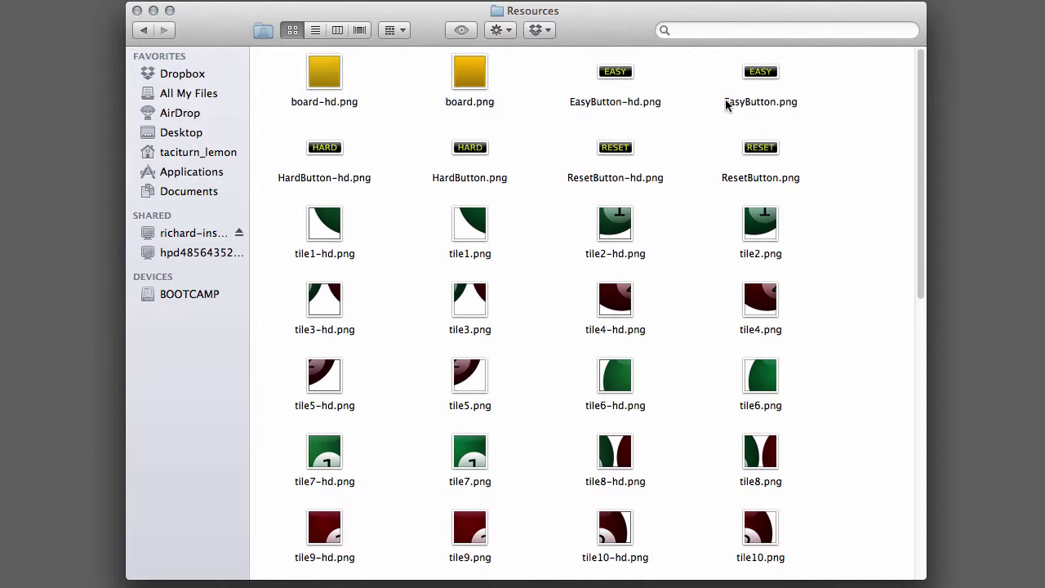
Step: Scroll through the Resources images and compare tile1.png with tile1-hd.png
scroll(857, 242, down, 1)
scroll(854, 247, down, 10)
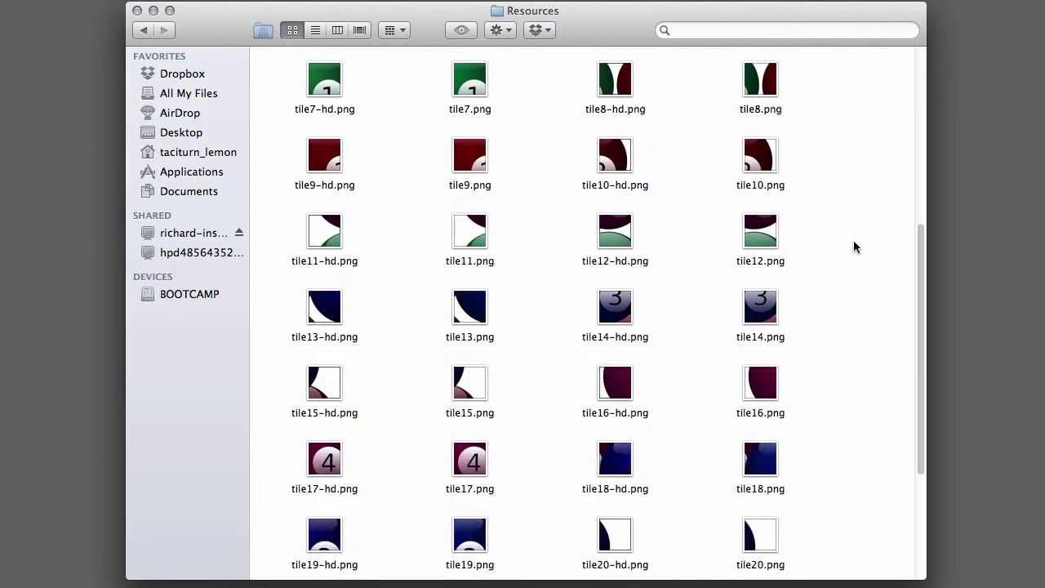
scroll(855, 246, up, 10)
scroll(855, 247, up, 5)
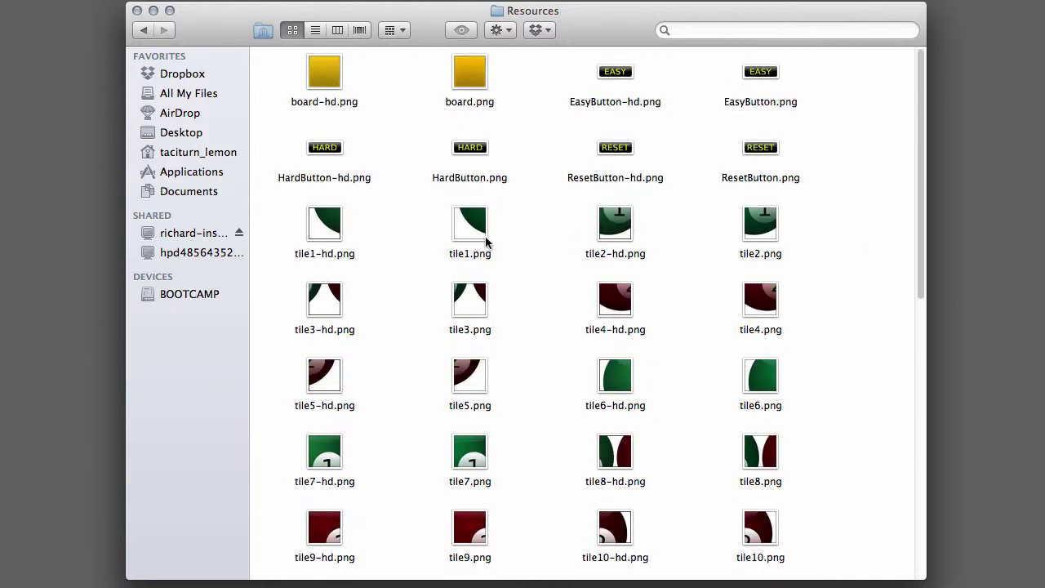
click(471, 250)
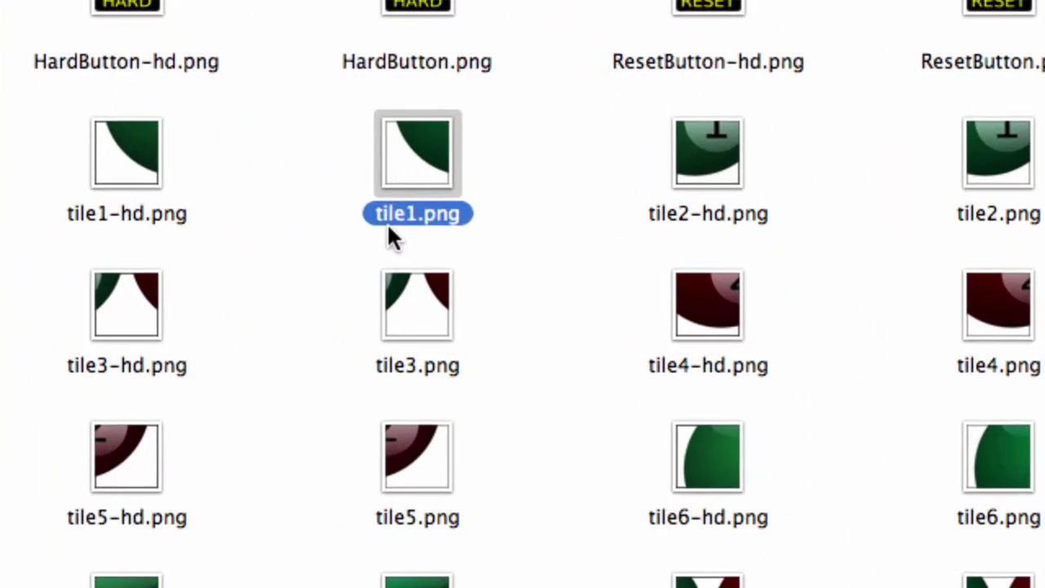
click(125, 217)
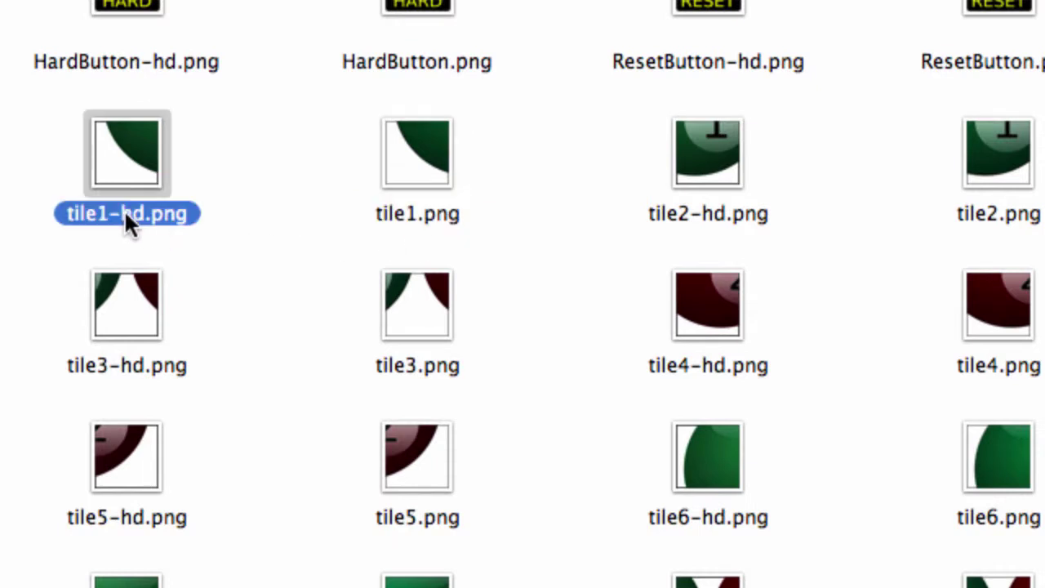
click(240, 219)
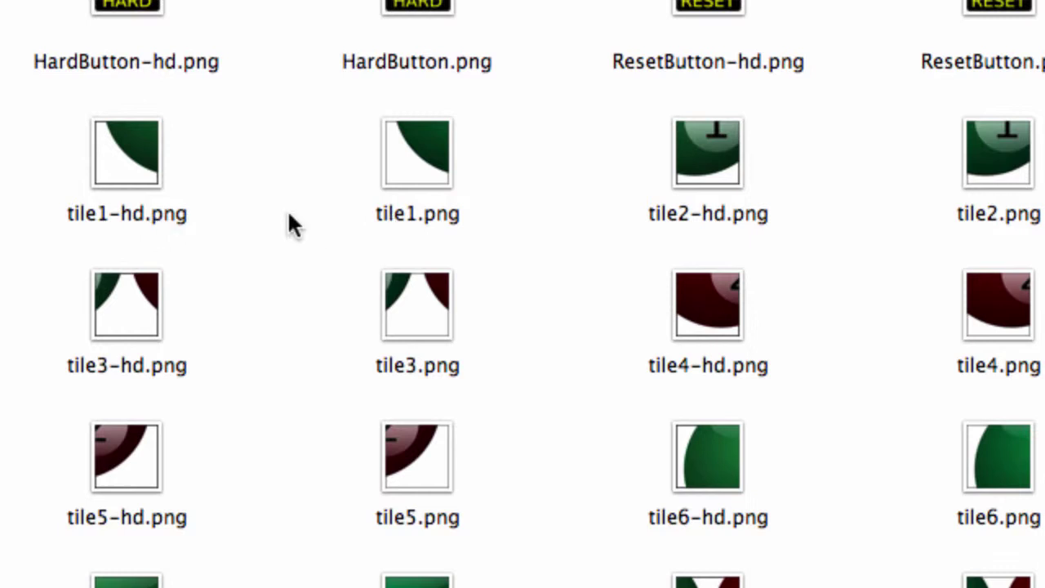
Step: Re-check tile1-hd.png against tile1.png, then bring up Zwoptex's Welcome window
click(118, 220)
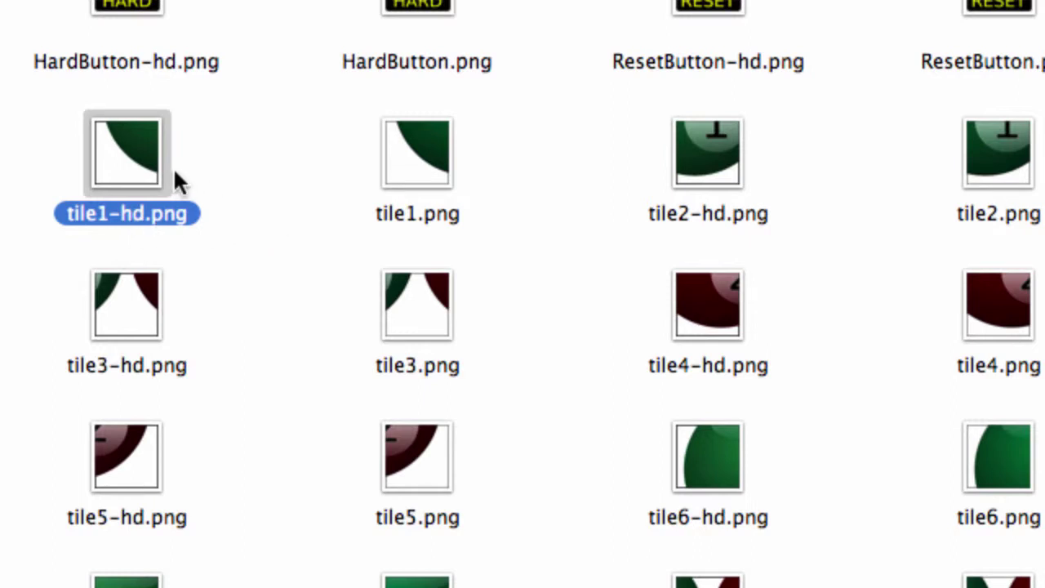
click(250, 175)
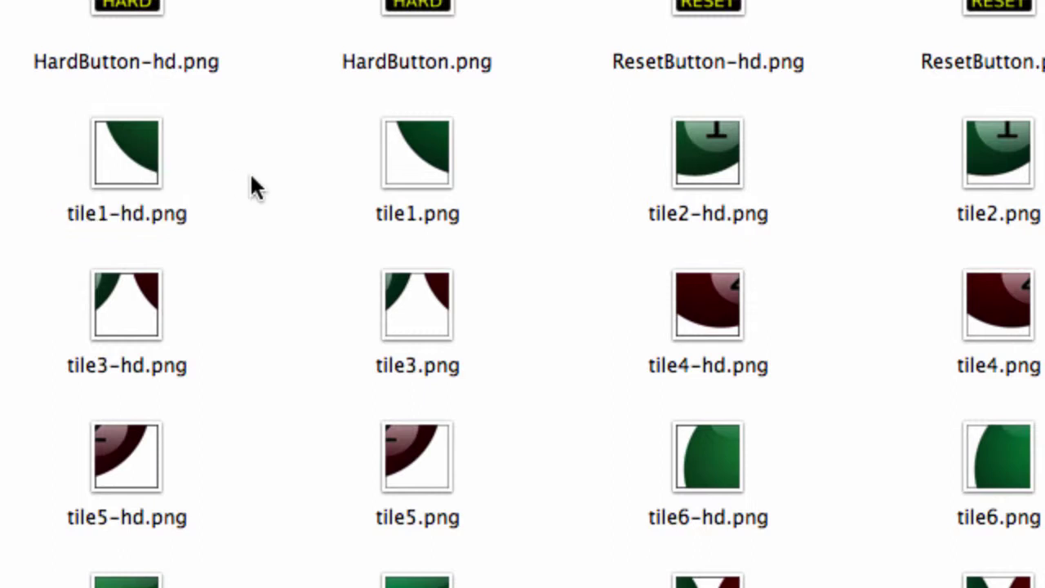
click(151, 157)
click(455, 194)
click(434, 171)
click(574, 178)
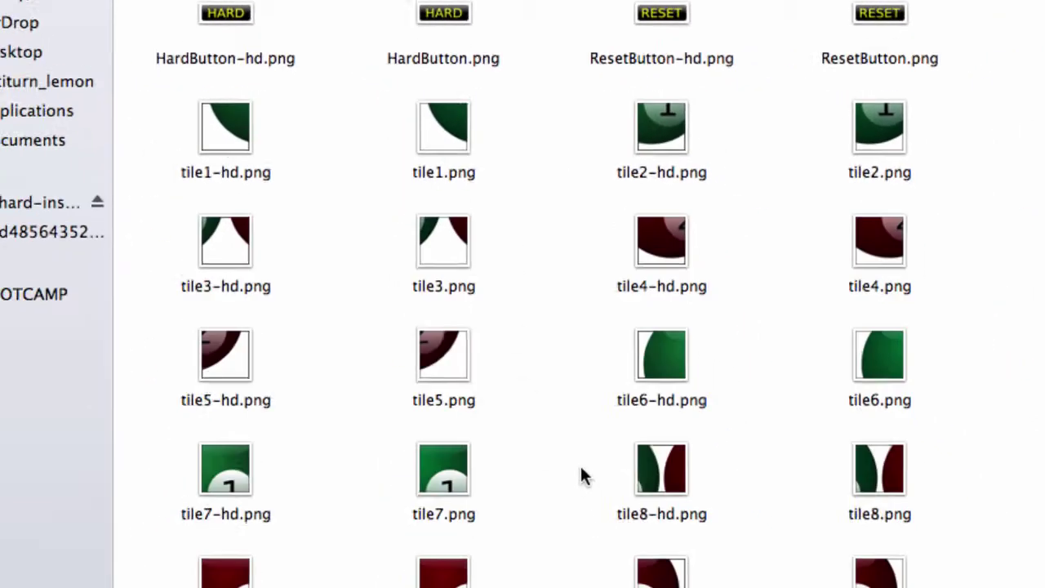
scroll(588, 482, down, 10)
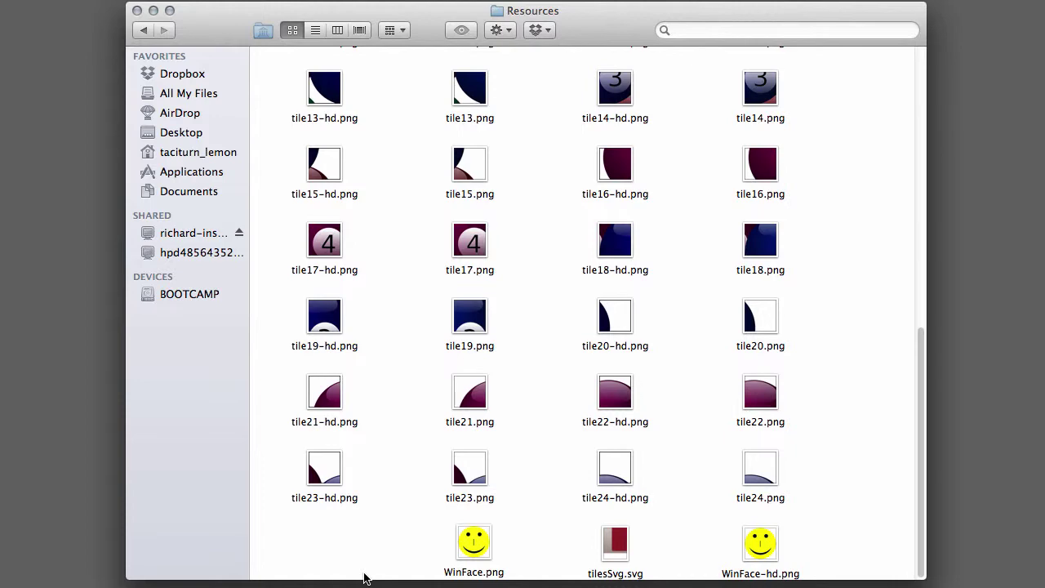
drag(921, 385, 922, 114)
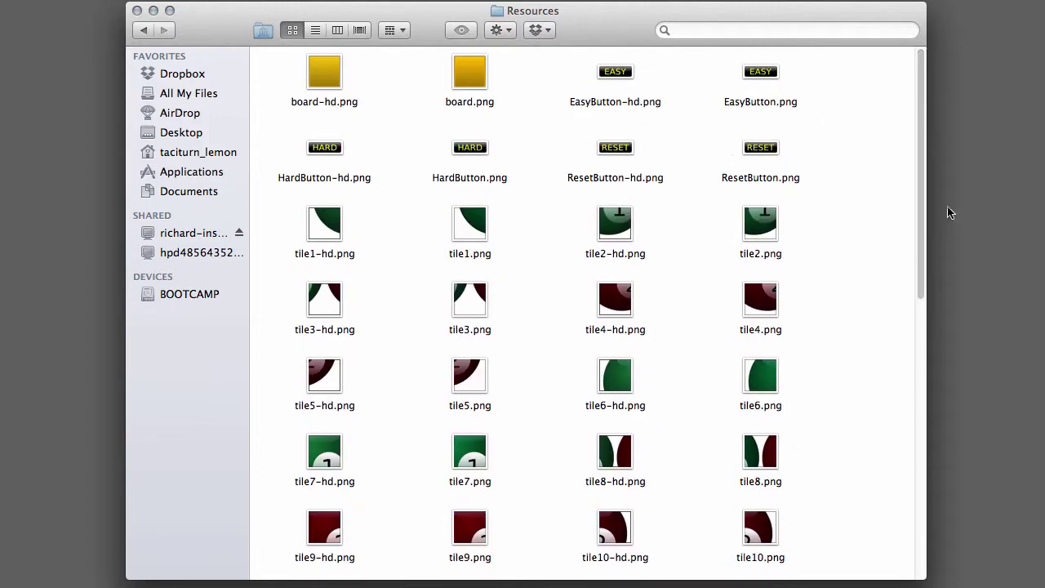
drag(923, 227, 923, 160)
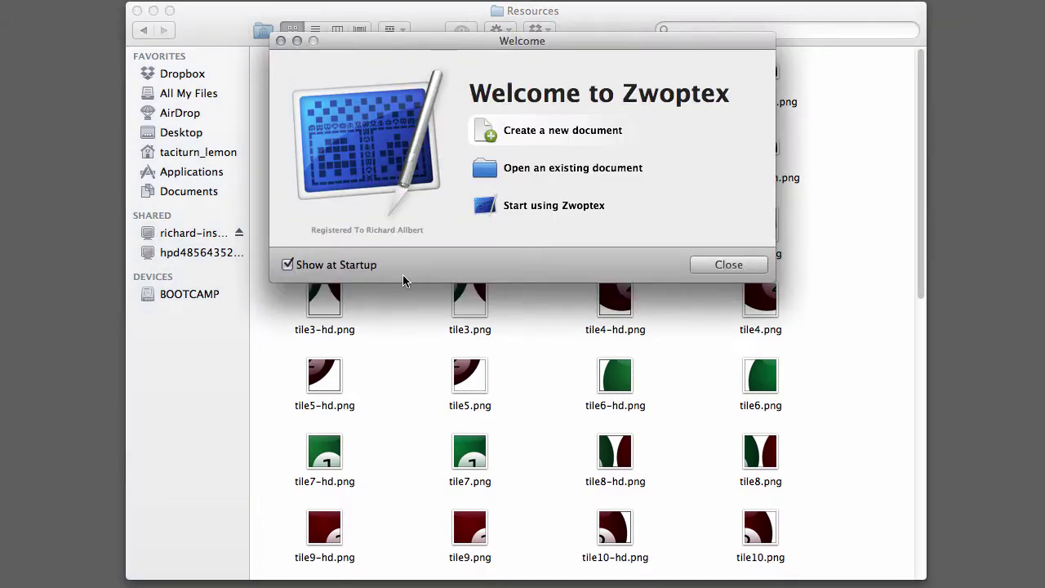
Step: Create a new Zwoptex document and import EasyButton.png as its first sprite
click(526, 131)
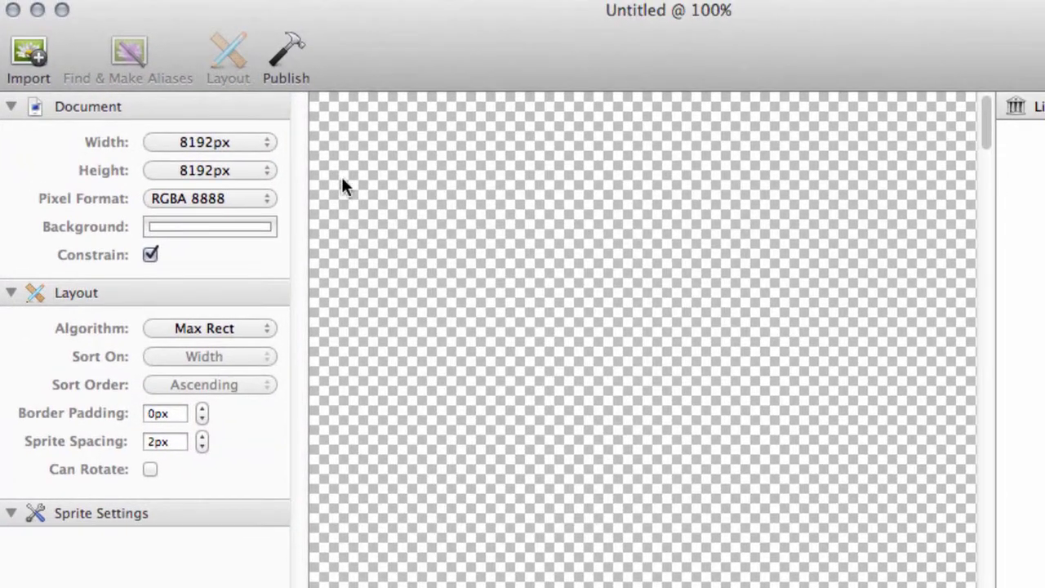
click(27, 59)
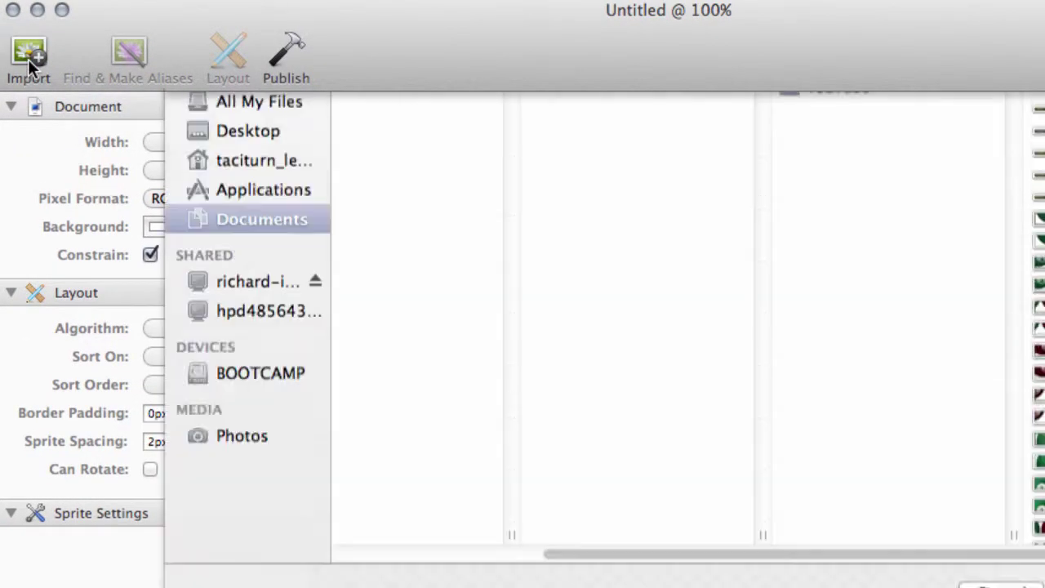
double_click(1000, 222)
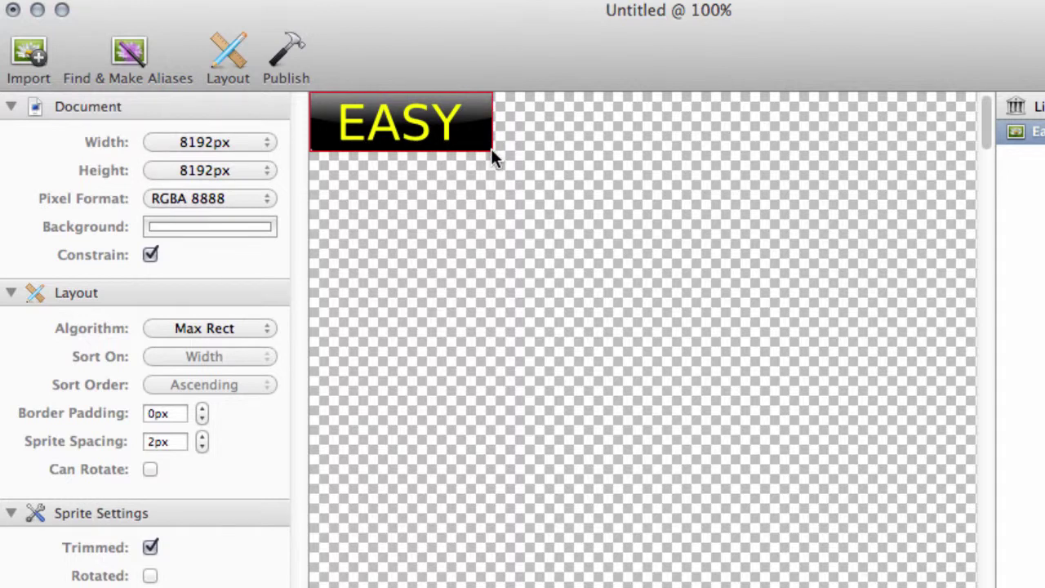
Step: Set the sheet canvas to 256px wide by 256px high and deselect the EasyButton sprite
click(203, 140)
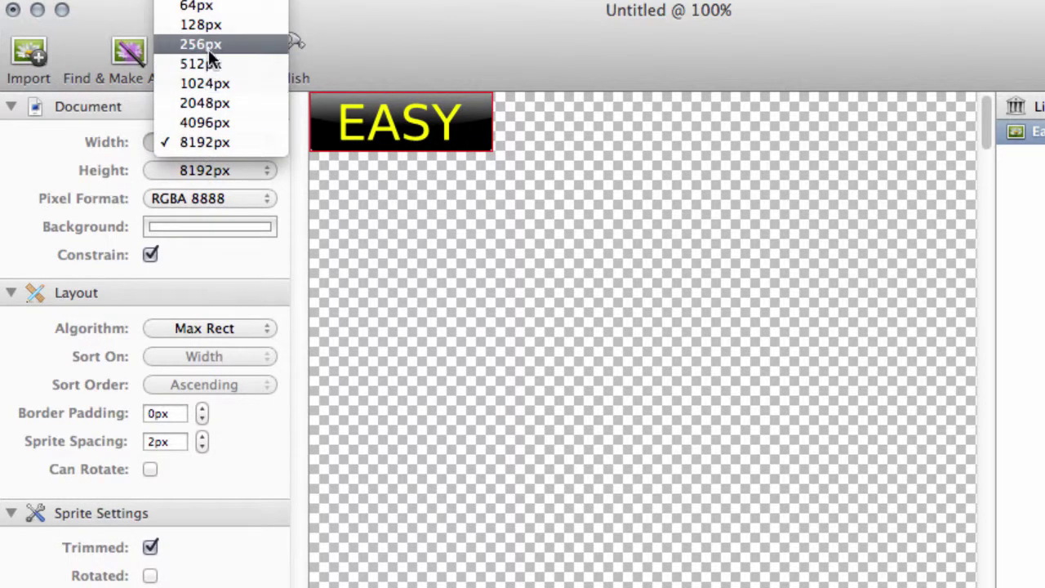
click(208, 46)
click(207, 170)
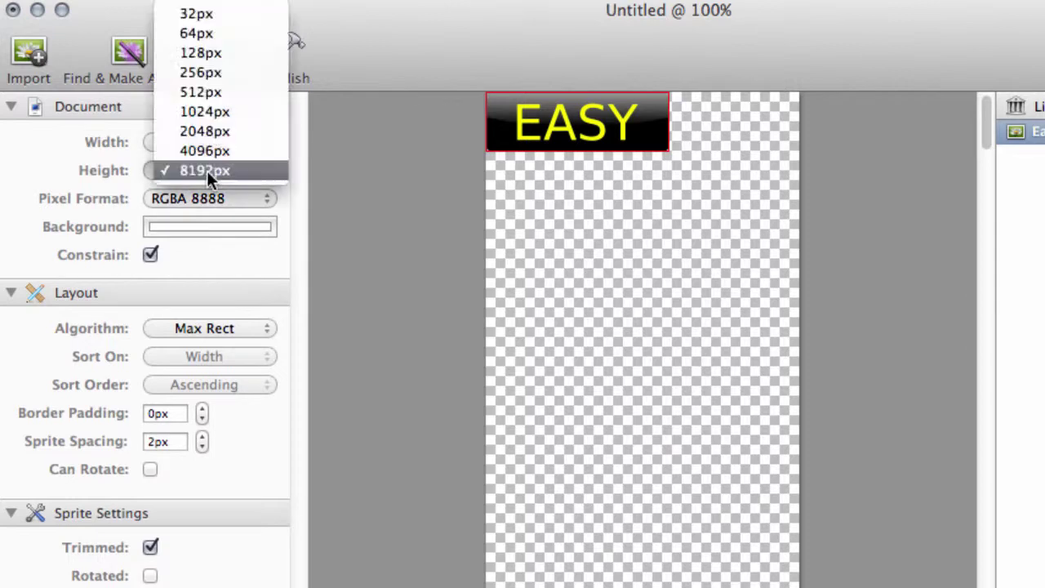
click(213, 76)
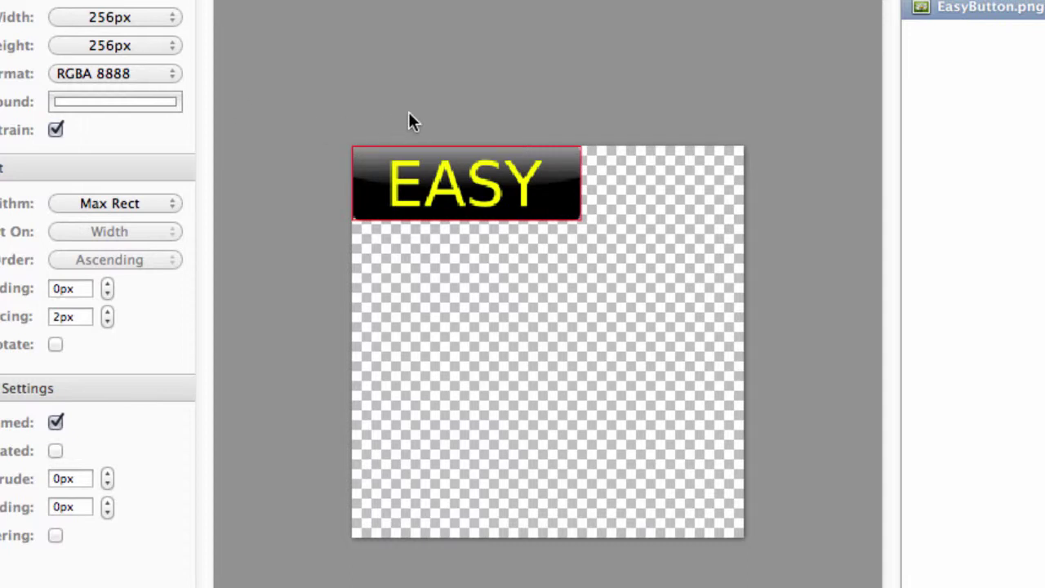
click(422, 70)
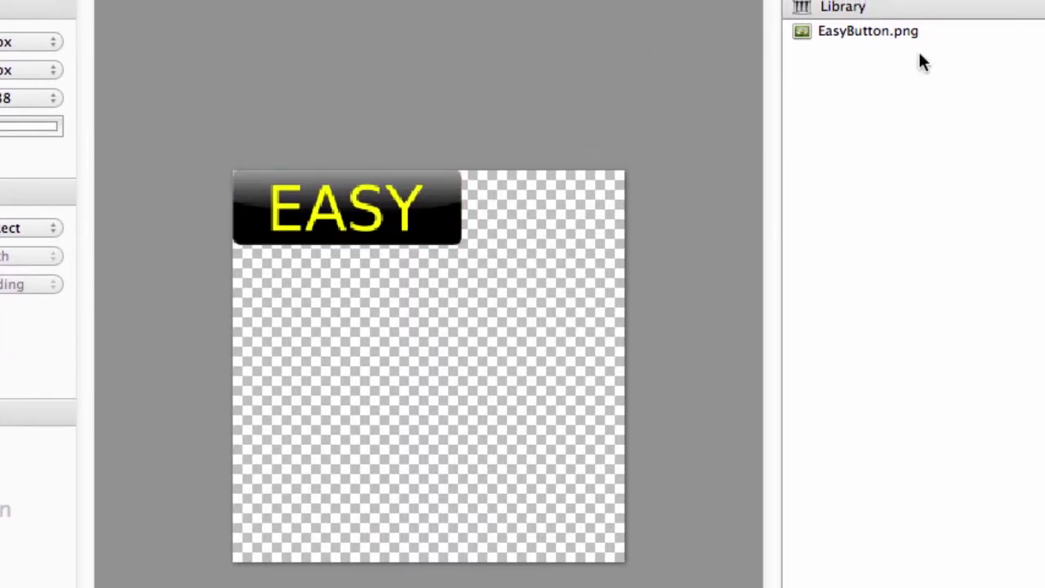
Step: Delete EasyButton.png from the library and set the canvas to 2048×2048 px
right_click(900, 26)
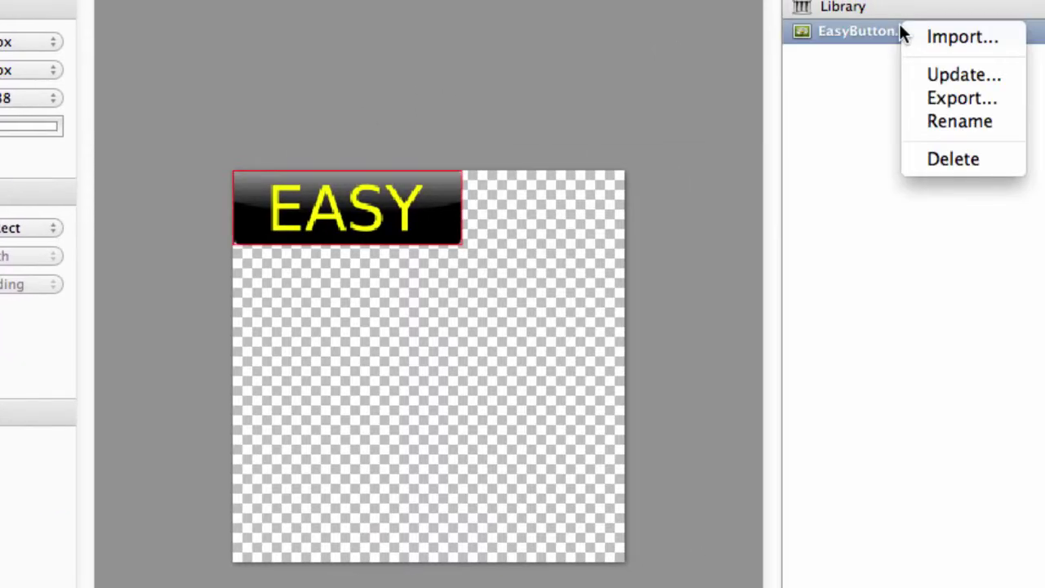
click(937, 155)
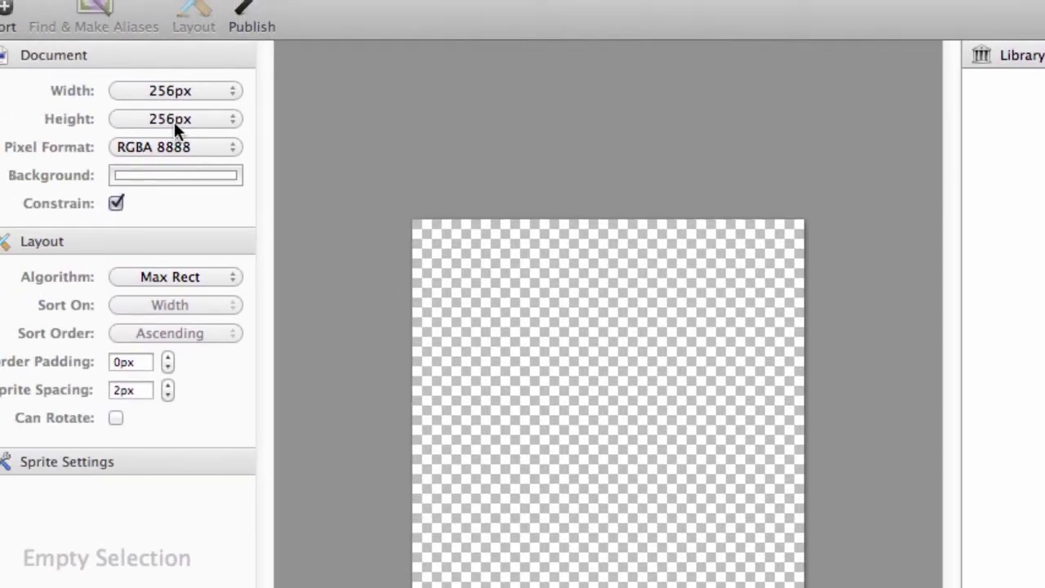
click(172, 91)
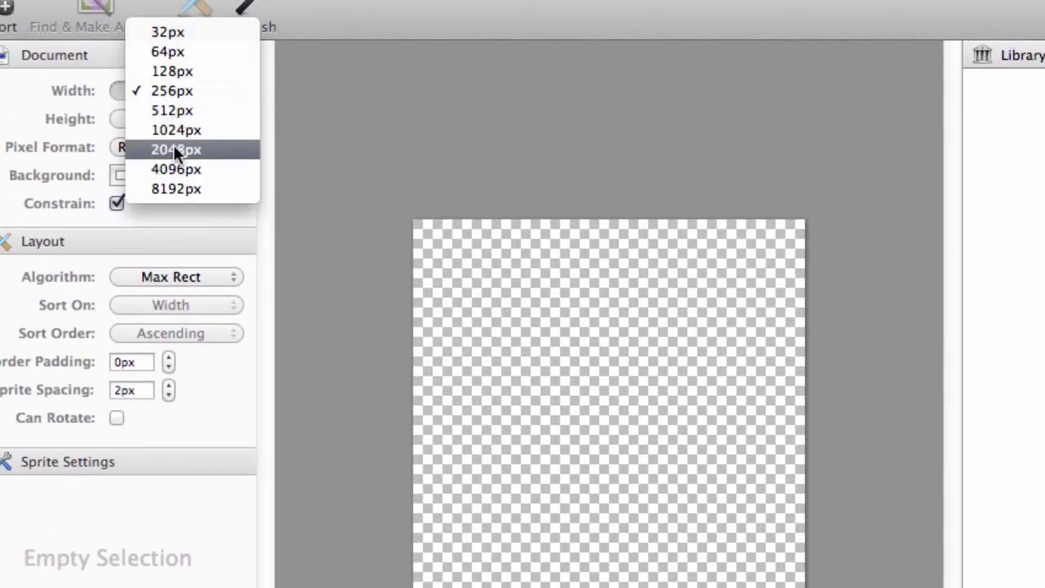
click(173, 150)
click(173, 120)
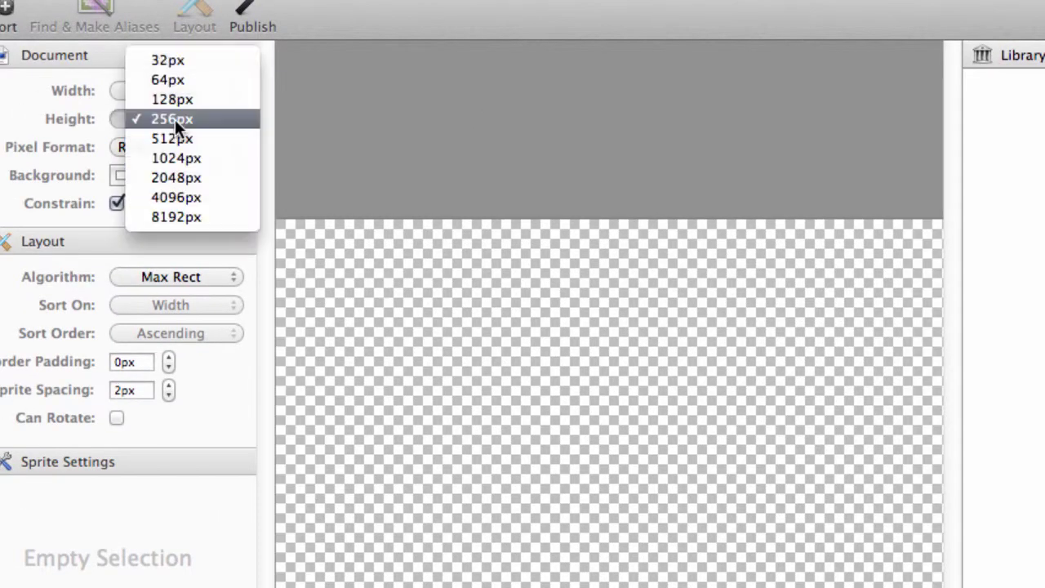
click(176, 181)
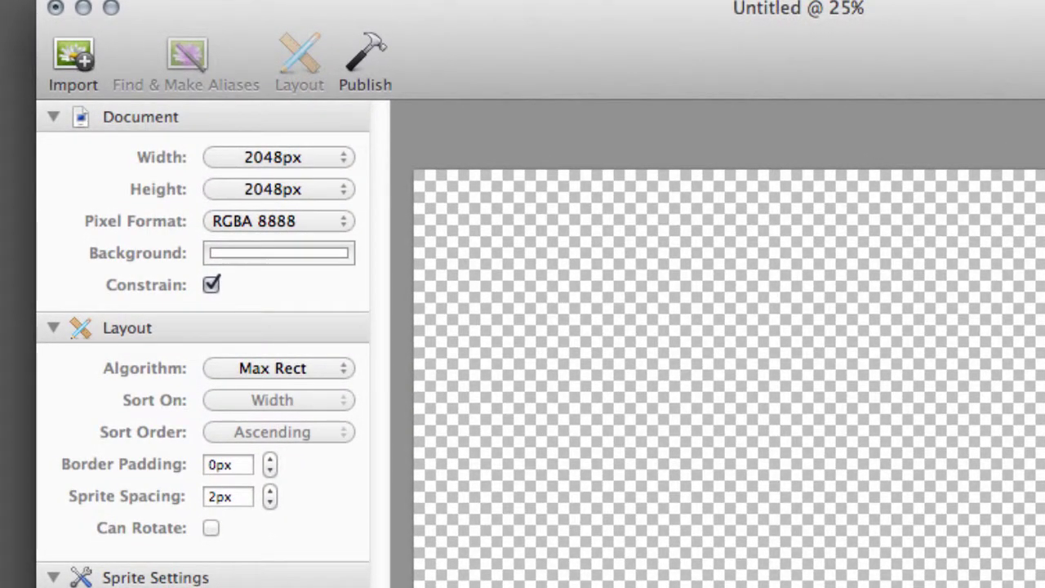
Step: Import every Resources PNG from EasyButton-hd.png through WinFace.png into the sheet
click(58, 58)
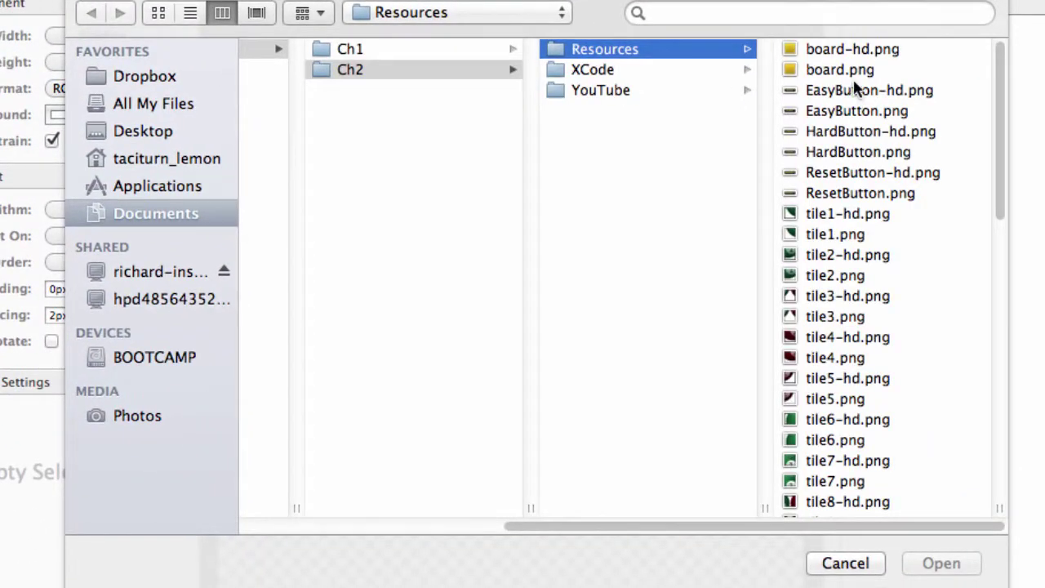
click(856, 88)
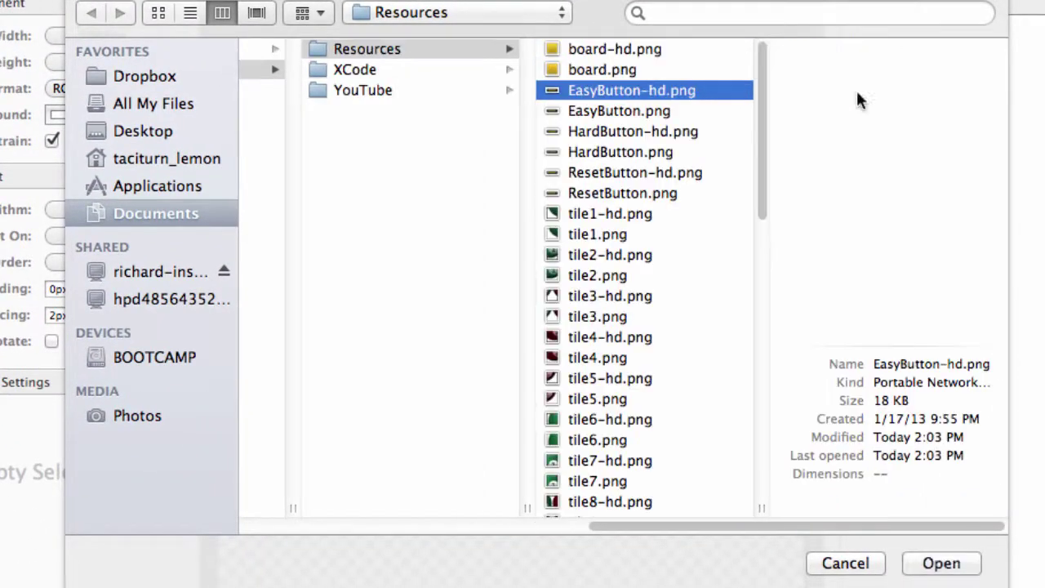
drag(765, 97, 746, 423)
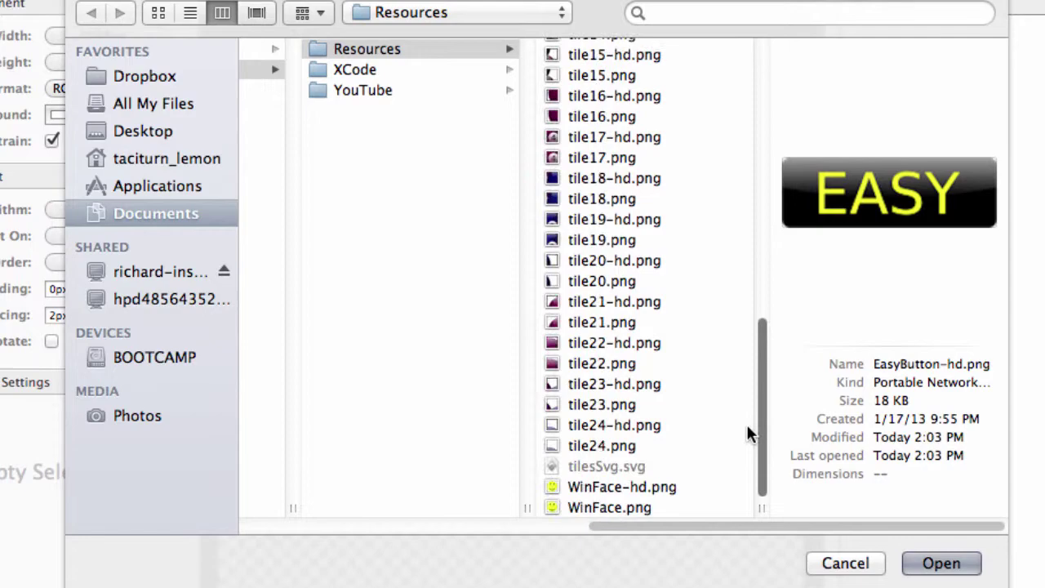
shift+click(628, 505)
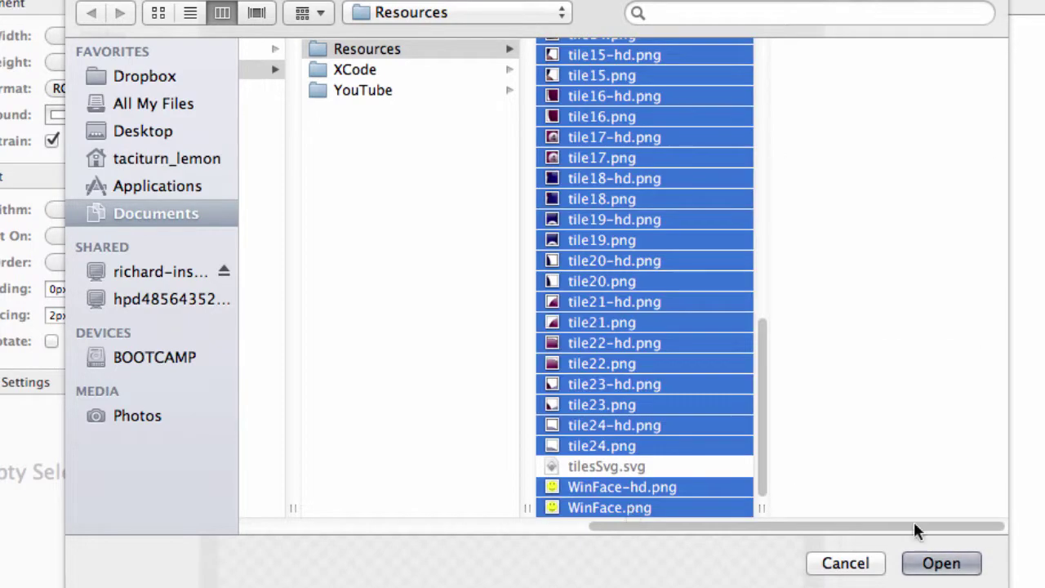
click(893, 560)
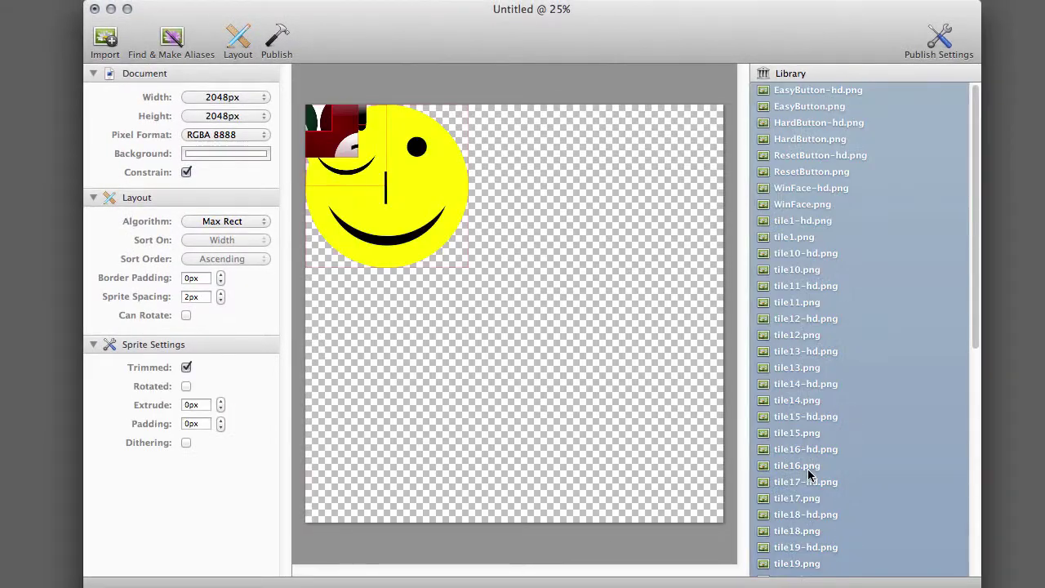
Step: Disable Trimmed sprite setting and repack all sprites with Layout across the 2048px sheet
click(186, 367)
click(236, 44)
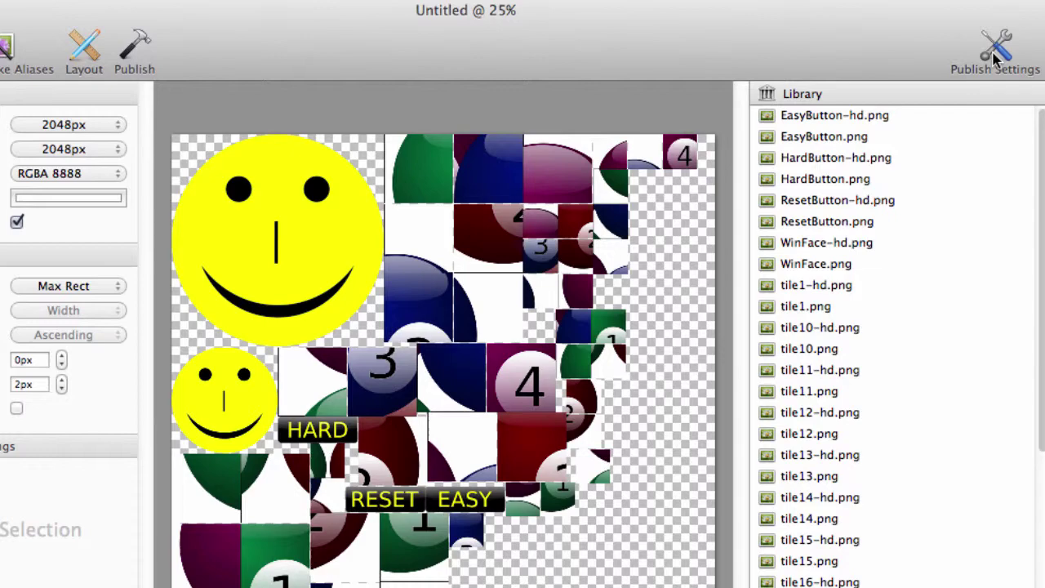
Step: Set the texture output file to TileSpriteSheet.png in the Resources folder
click(996, 49)
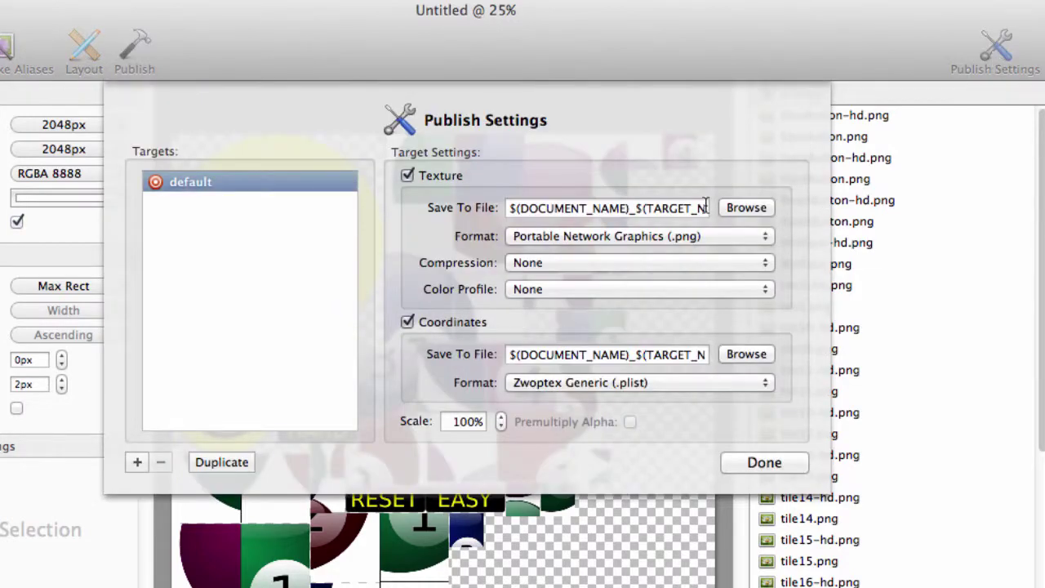
click(746, 208)
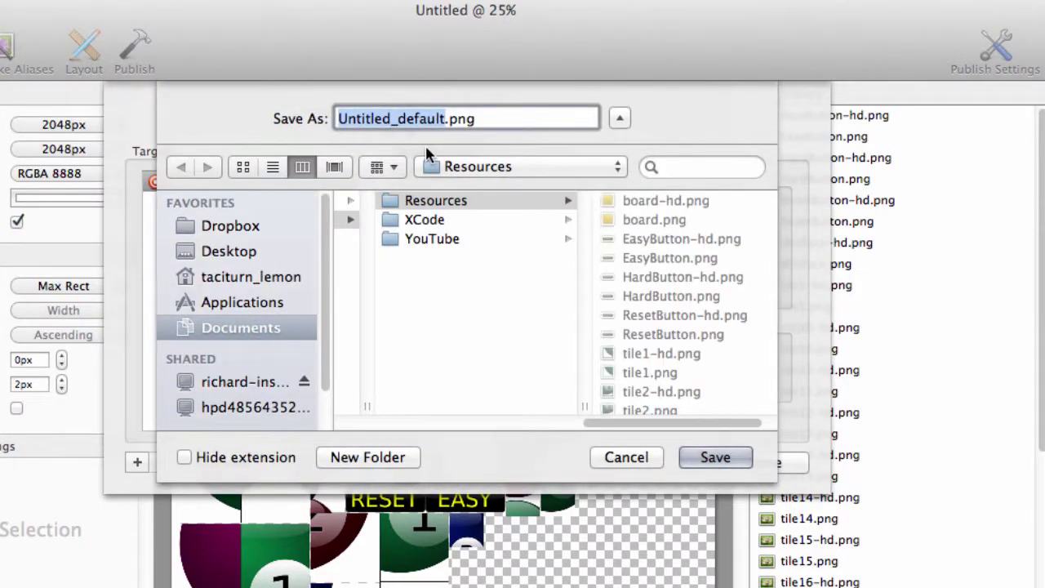
text(Tile)
text(S)
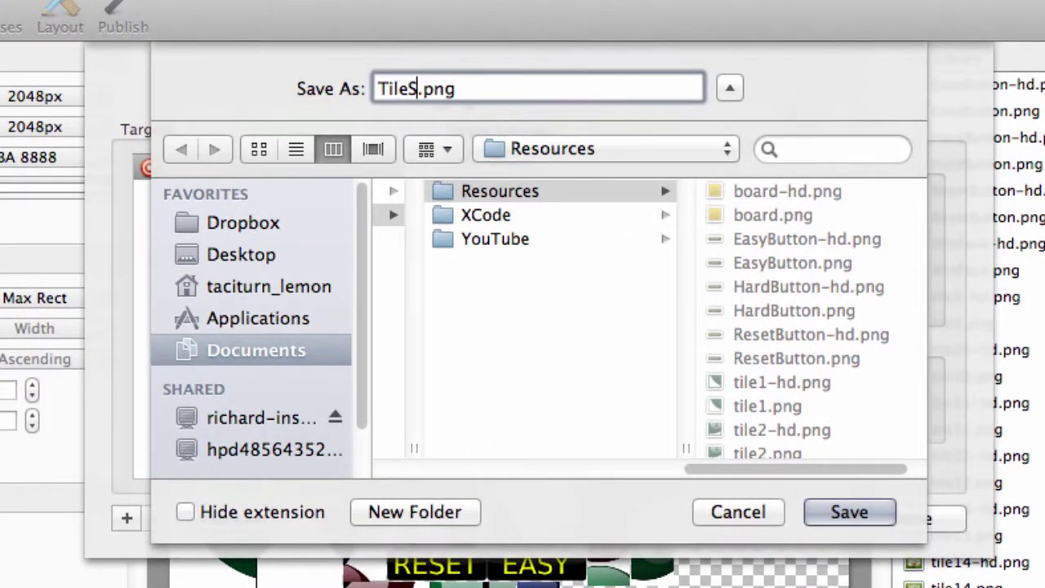
text(priteSHeet)
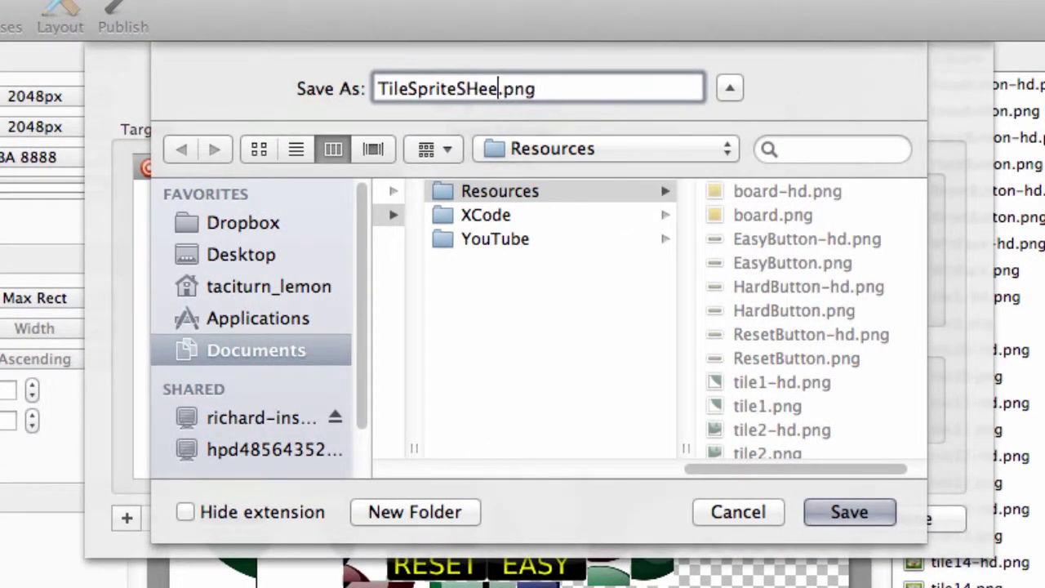
key(Left)
key(Left)
key(Left)
key(shift+Left)
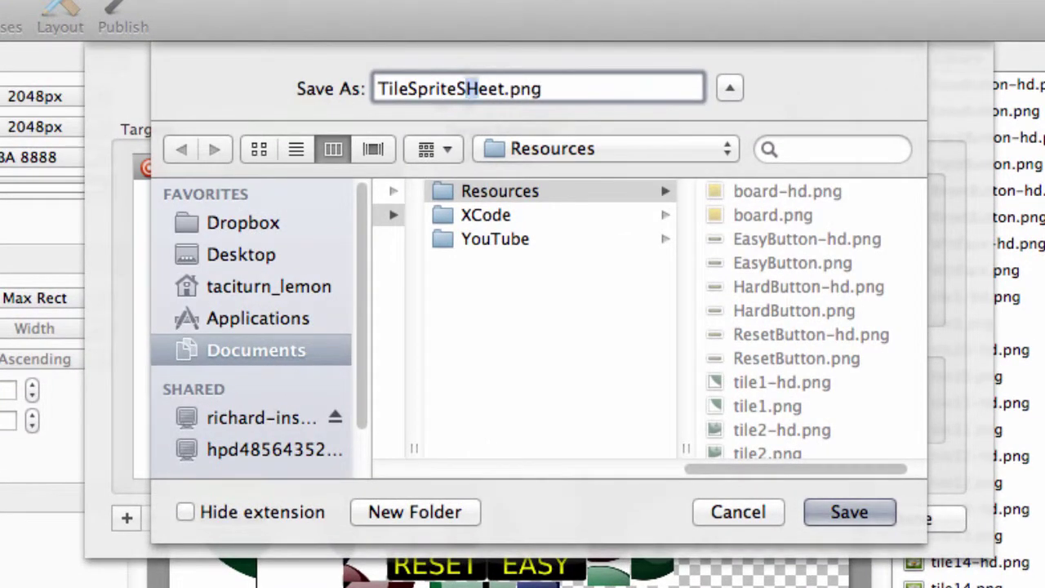
text(h)
double_click(431, 89)
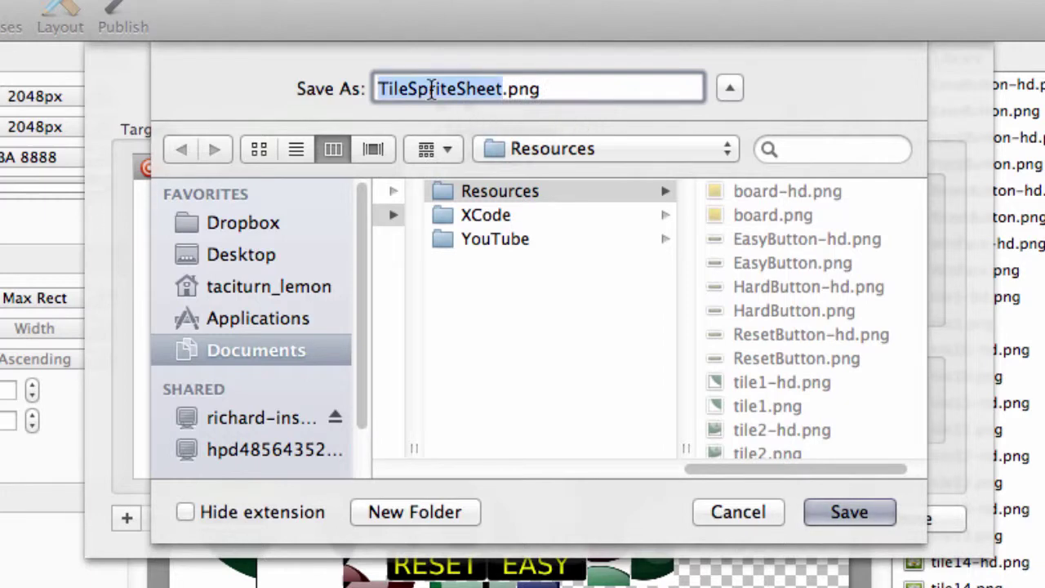
click(831, 513)
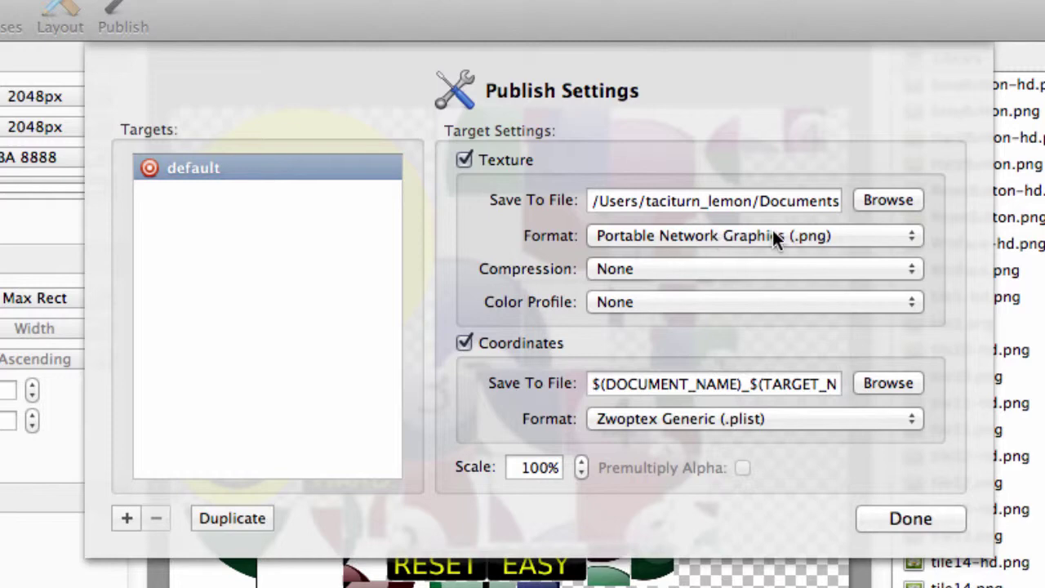
Step: Choose cocos2d coordinates format, saved as TileSpriteSheet.plist in Resources
click(754, 418)
click(691, 460)
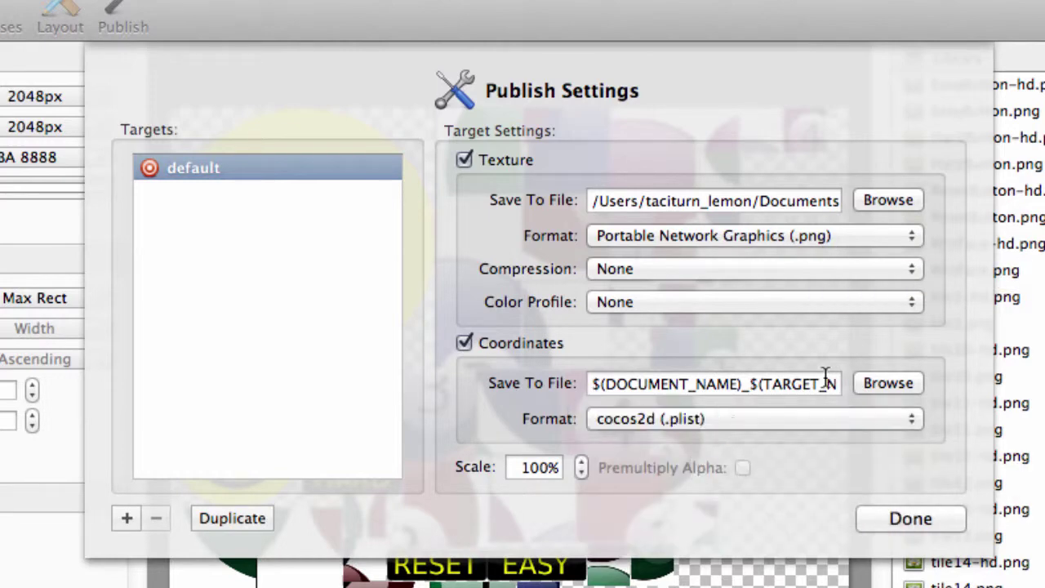
click(873, 383)
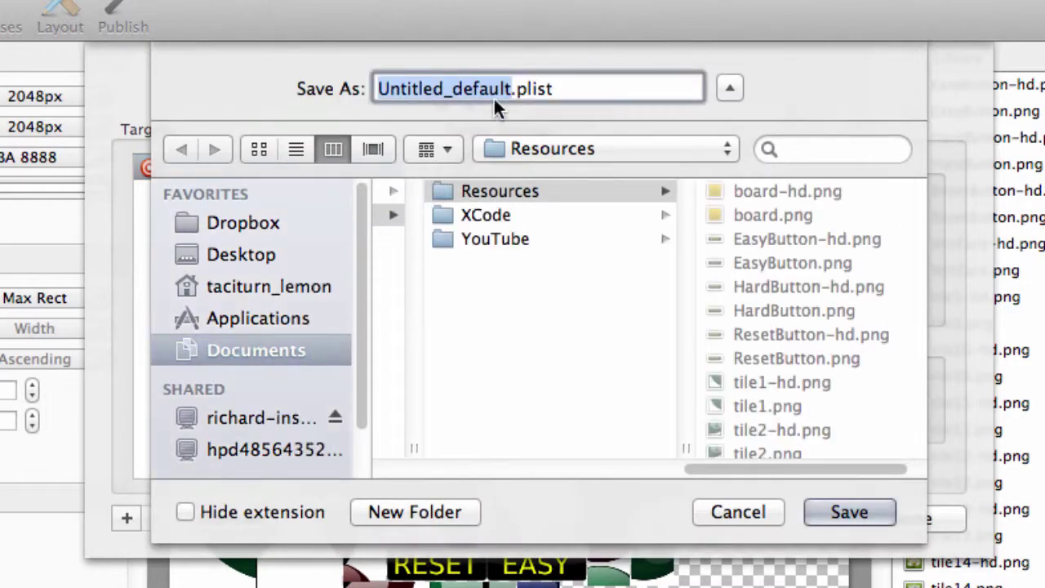
text(TileSpriteSheet)
click(831, 509)
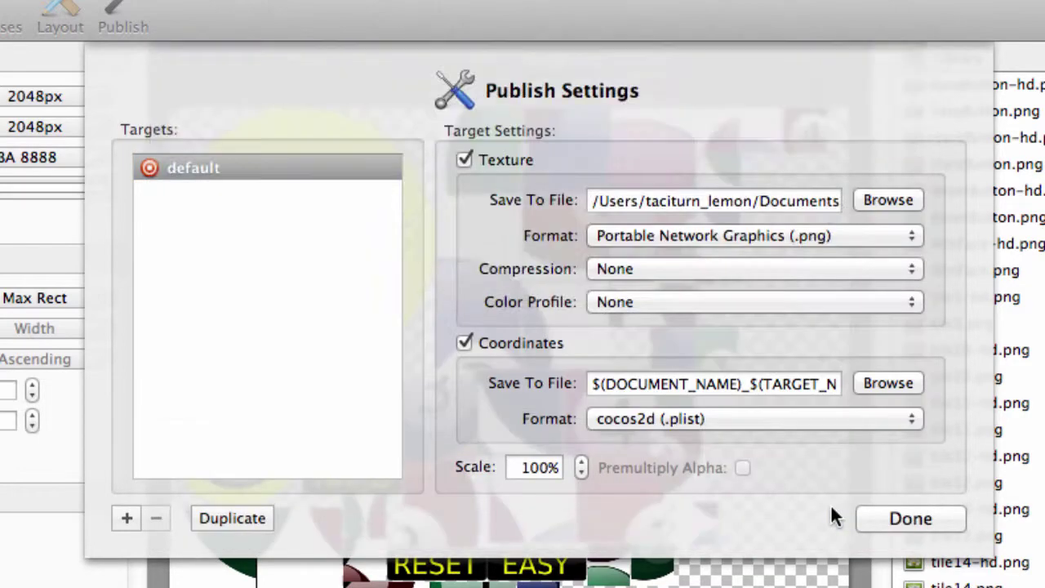
click(884, 516)
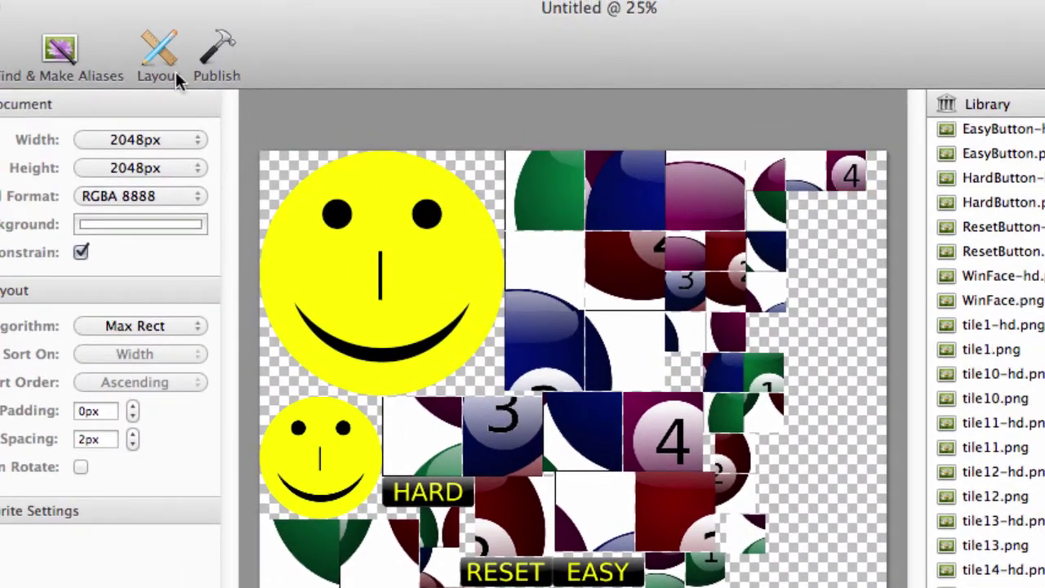
Step: Publish the sheet, then open TileSpriteSheet.plist from Resources with Property List Editor
click(219, 50)
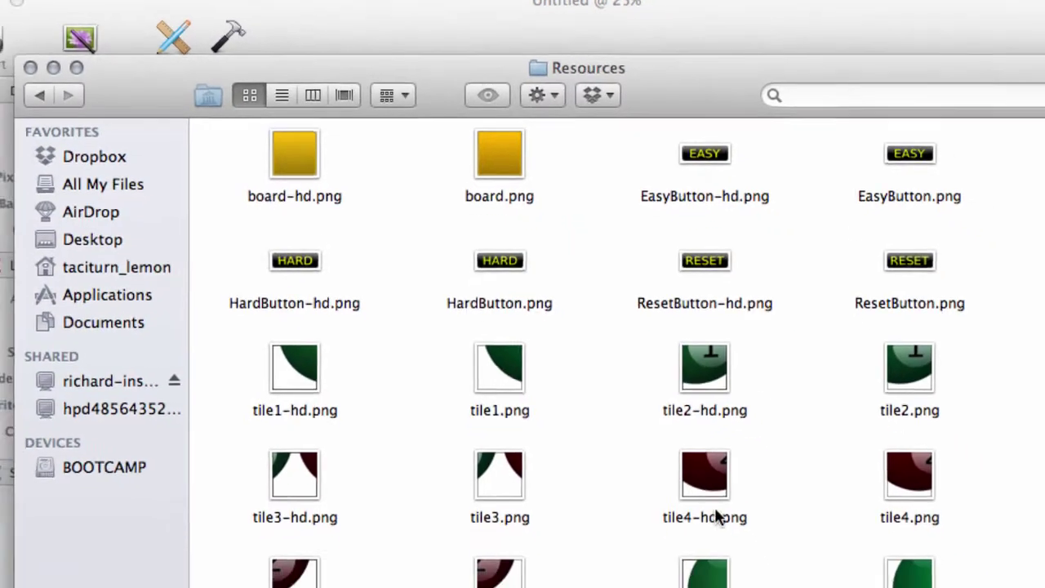
scroll(715, 507, down, 10)
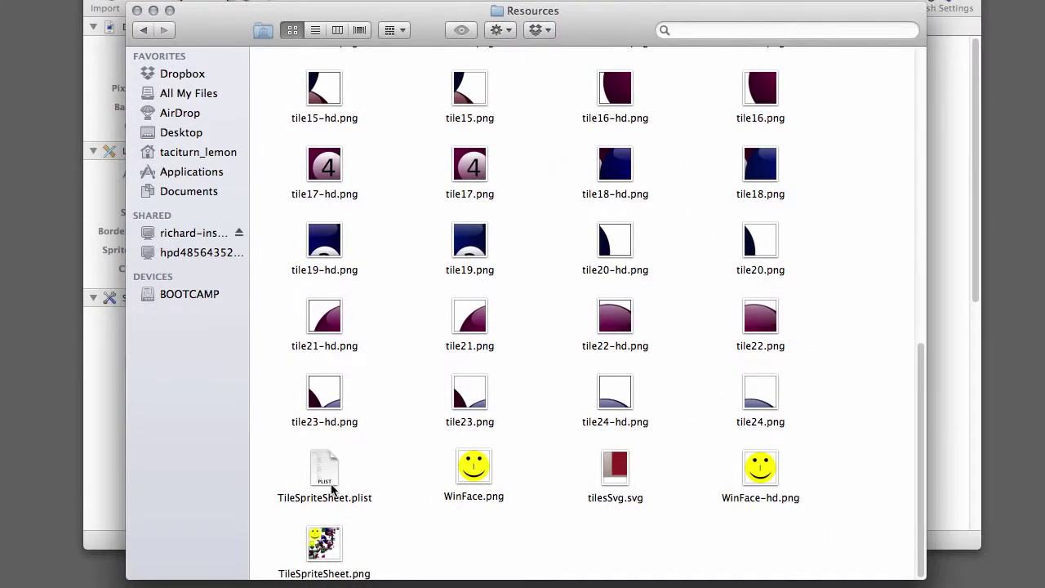
click(326, 469)
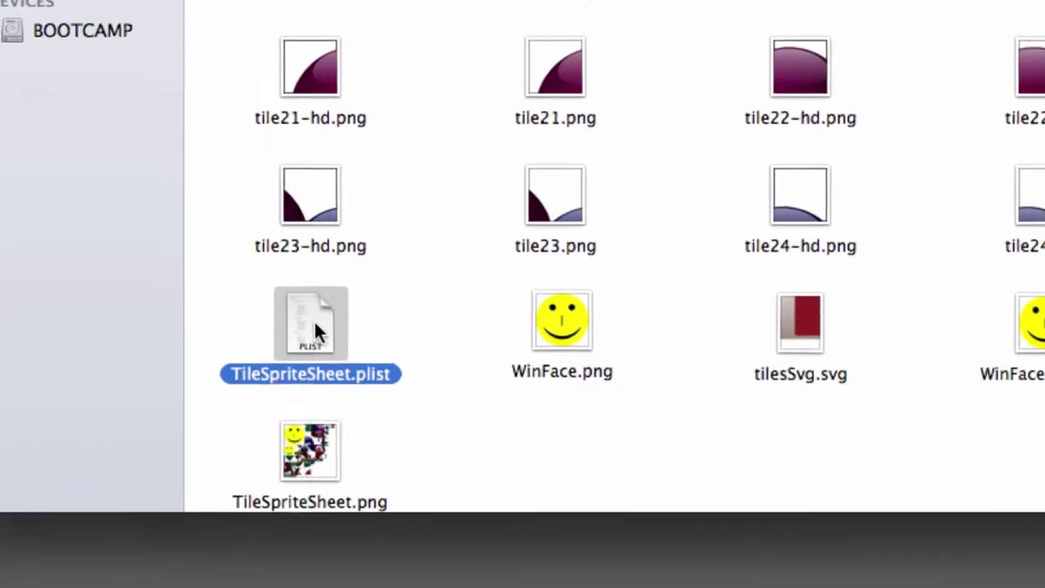
right_click(313, 319)
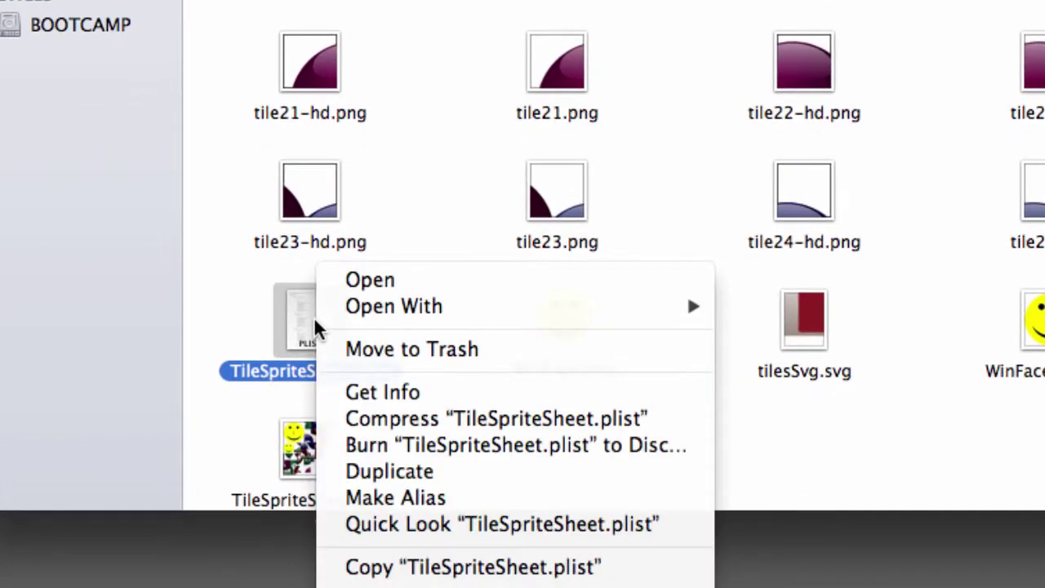
mouse_move(591, 310)
click(763, 309)
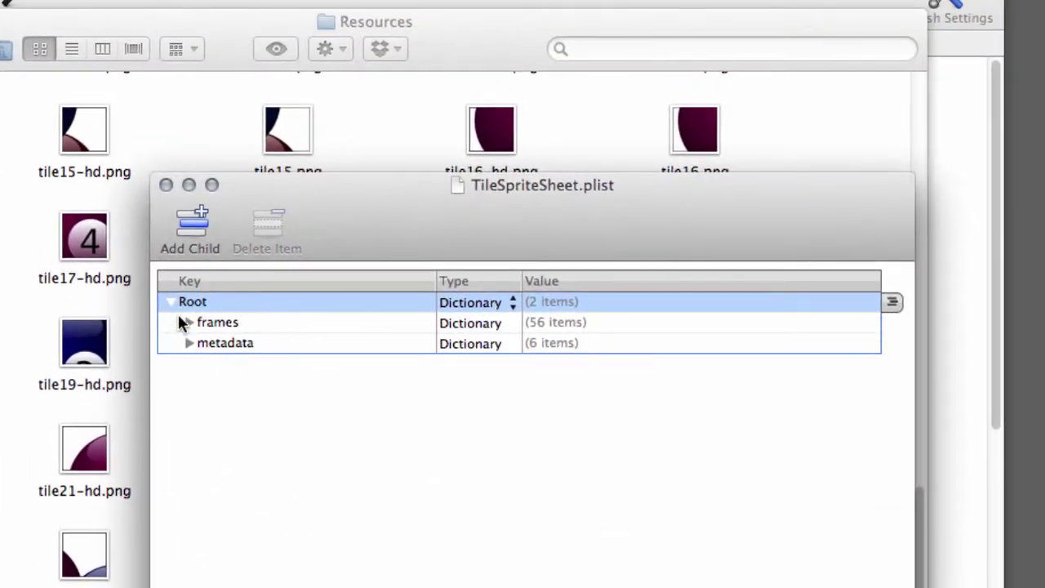
Step: Expand frames, enlarge the window, browse the sprite entries and expand WinFace.png
click(185, 320)
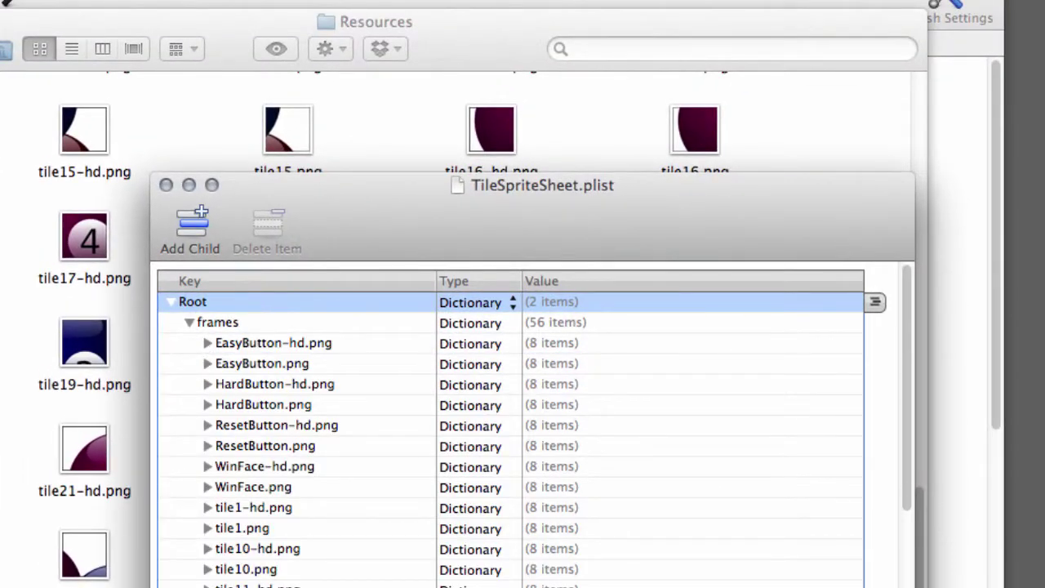
double_click(381, 191)
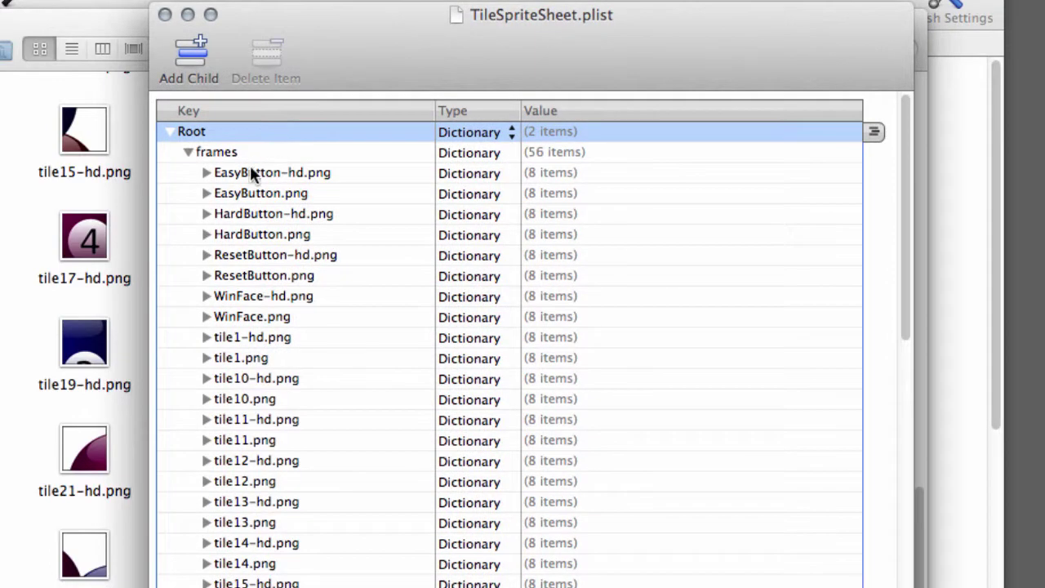
click(249, 172)
click(250, 196)
click(252, 215)
click(252, 235)
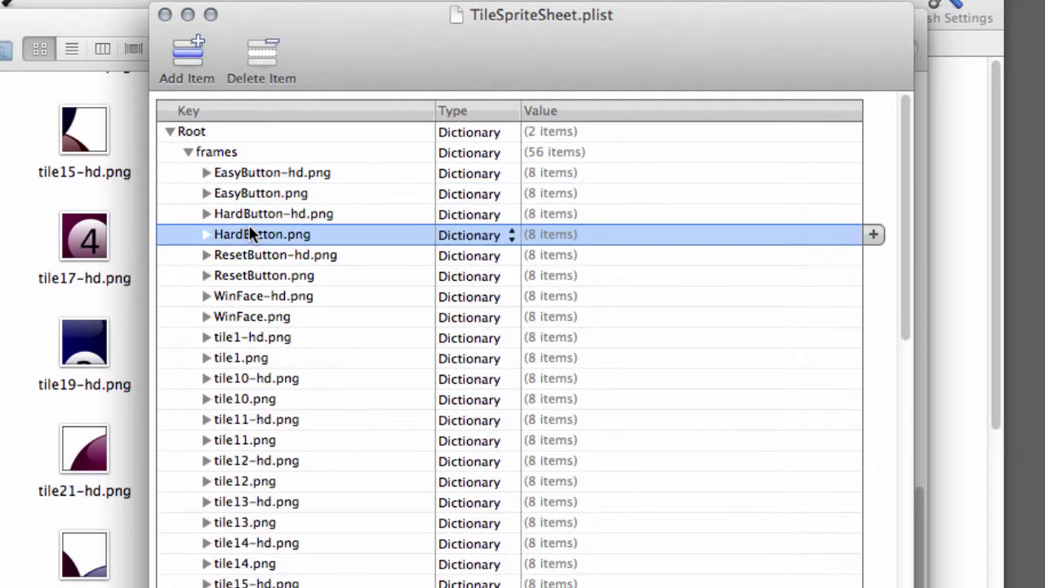
click(252, 255)
click(252, 275)
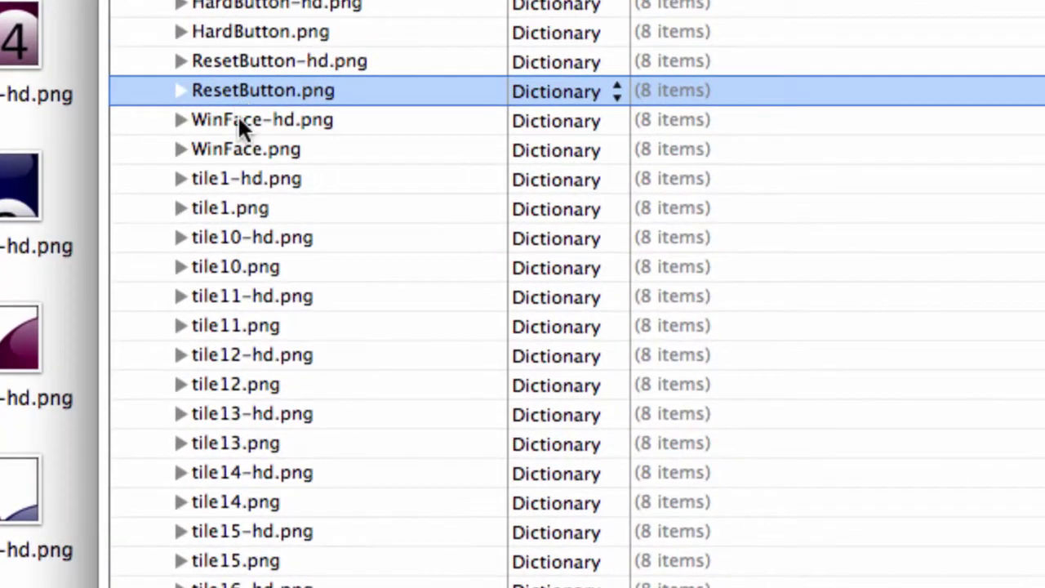
click(180, 147)
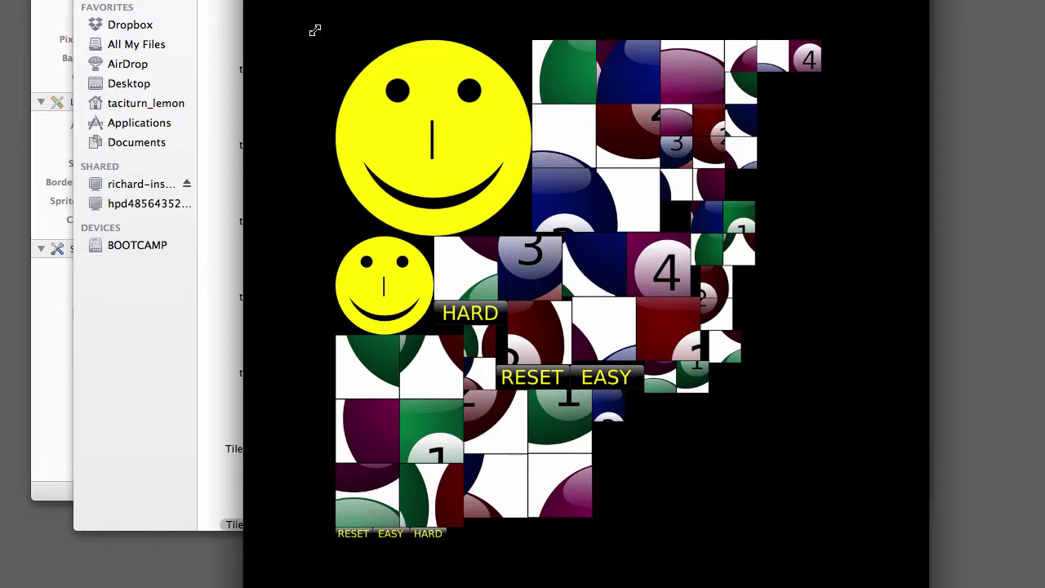
Step: Drag selections over the big smiley and two tiles to read their pixel sizes
drag(315, 30, 360, 45)
drag(530, 104, 596, 170)
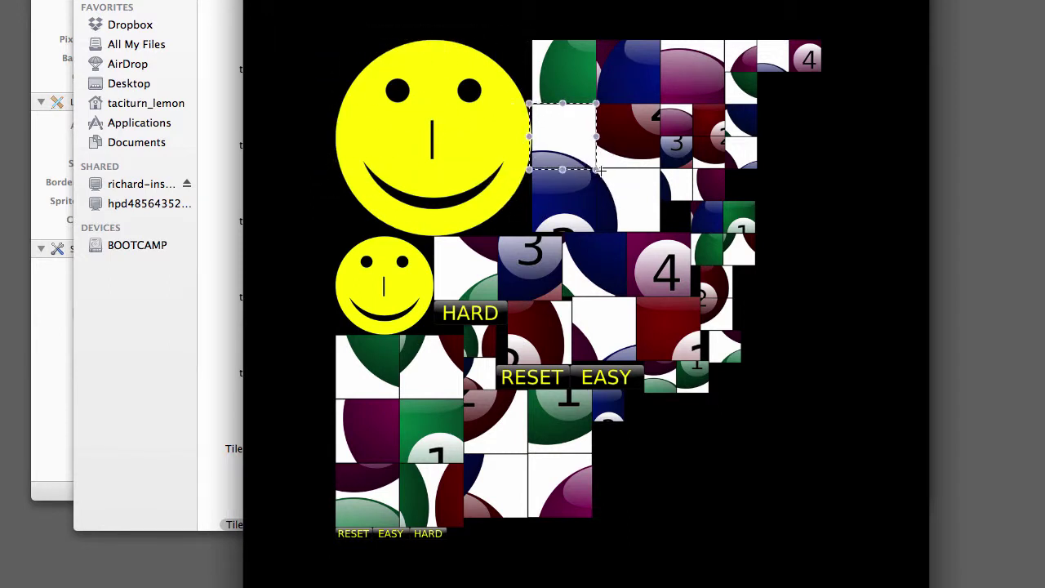
drag(662, 234, 647, 225)
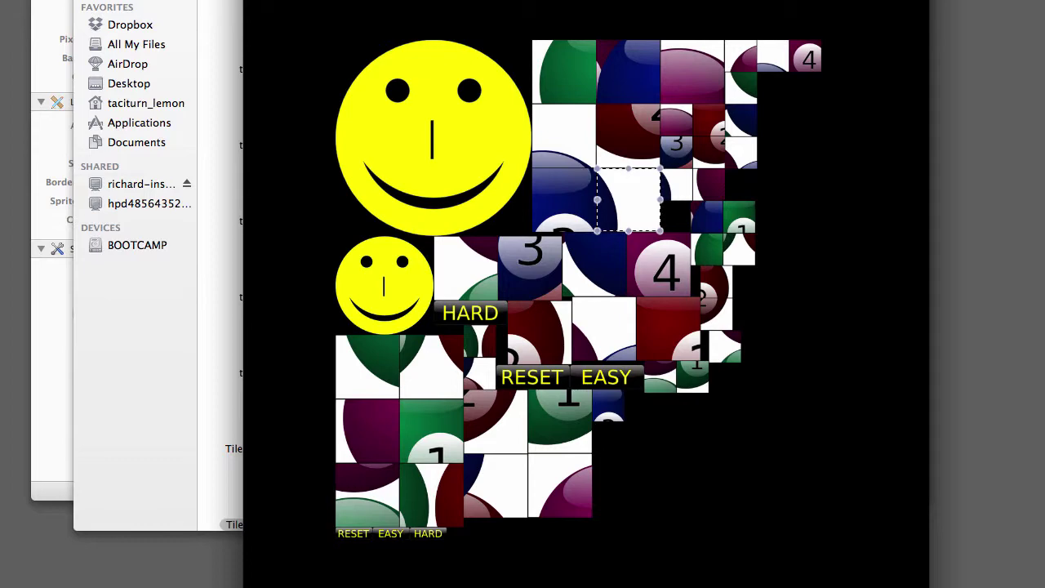
Step: Close the sprite sheet preview and select tilesSvg.svg in Finder's Resources folder
key(super+q)
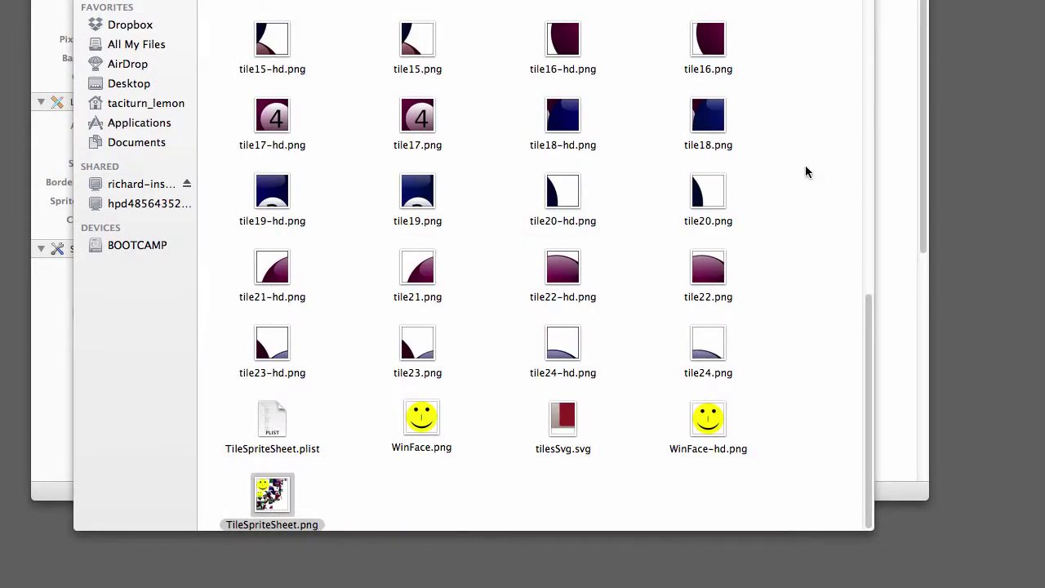
scroll(826, 392, up, 10)
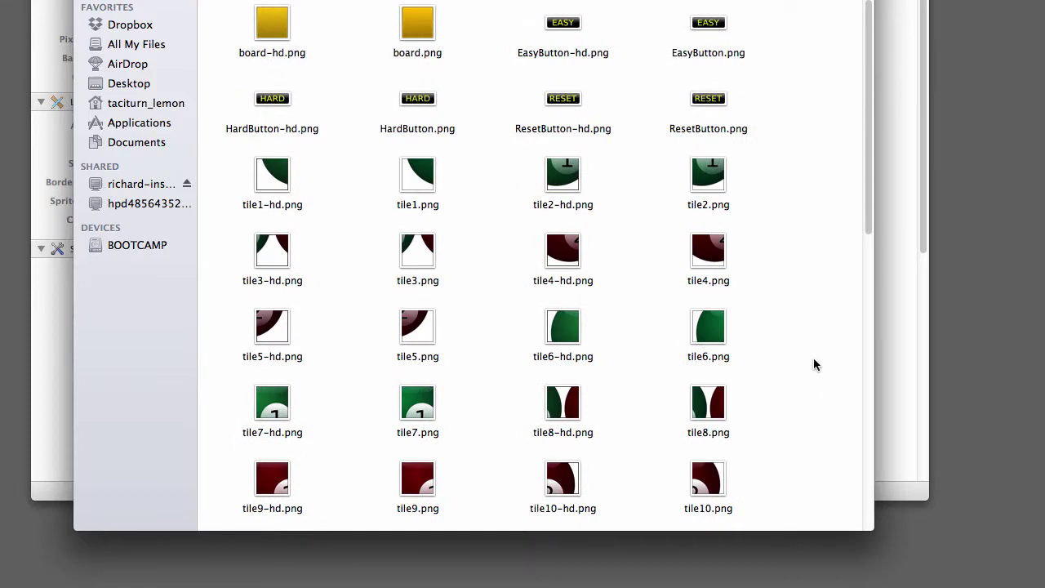
scroll(798, 329, down, 10)
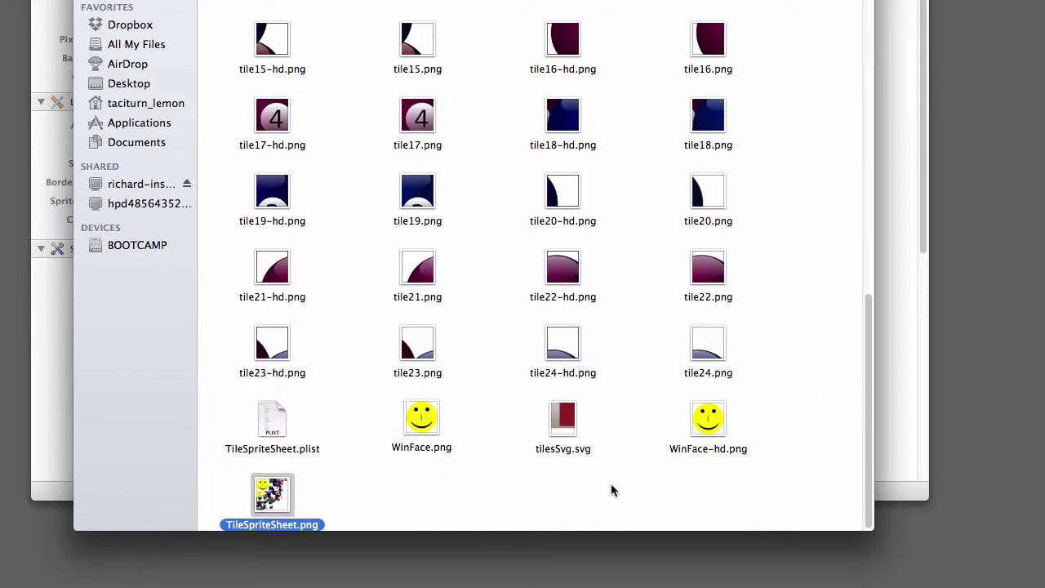
click(574, 424)
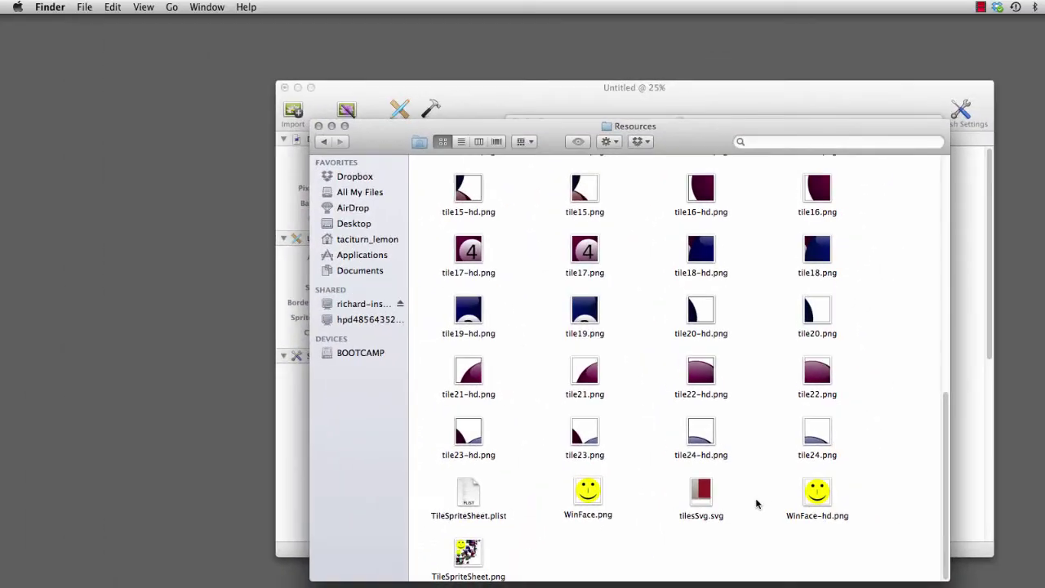
scroll(756, 504, up, 10)
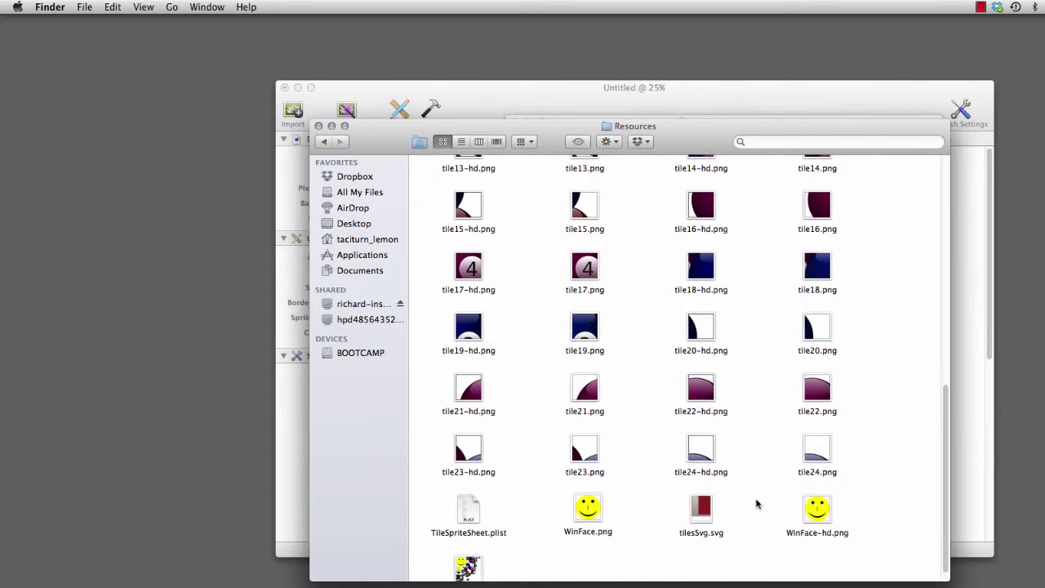